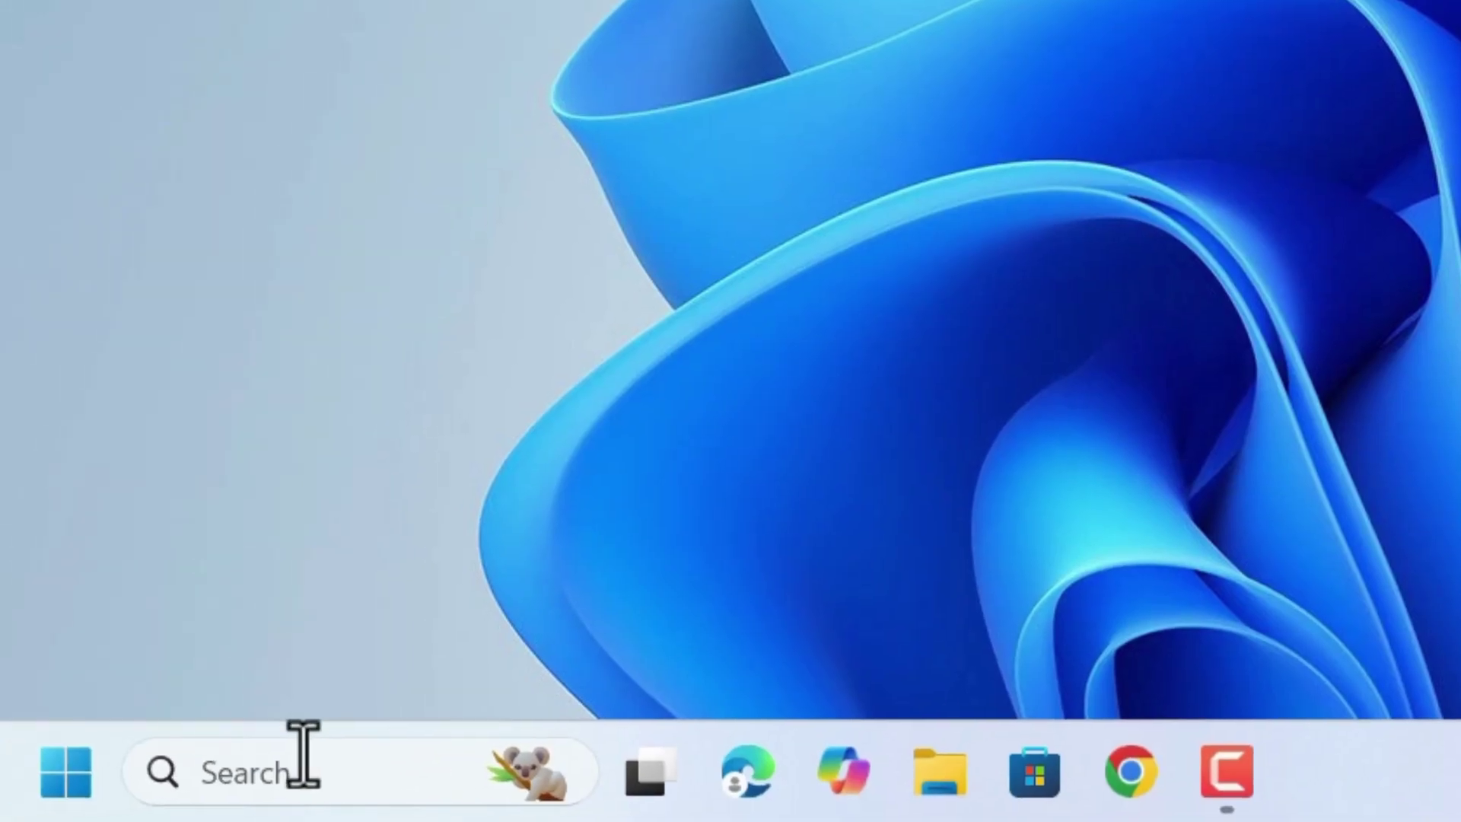
Open the Network & internet page in the Settings app
{"action": "left_click", "coordinate": [303, 758]}
{"action": "type", "text": "sett"}
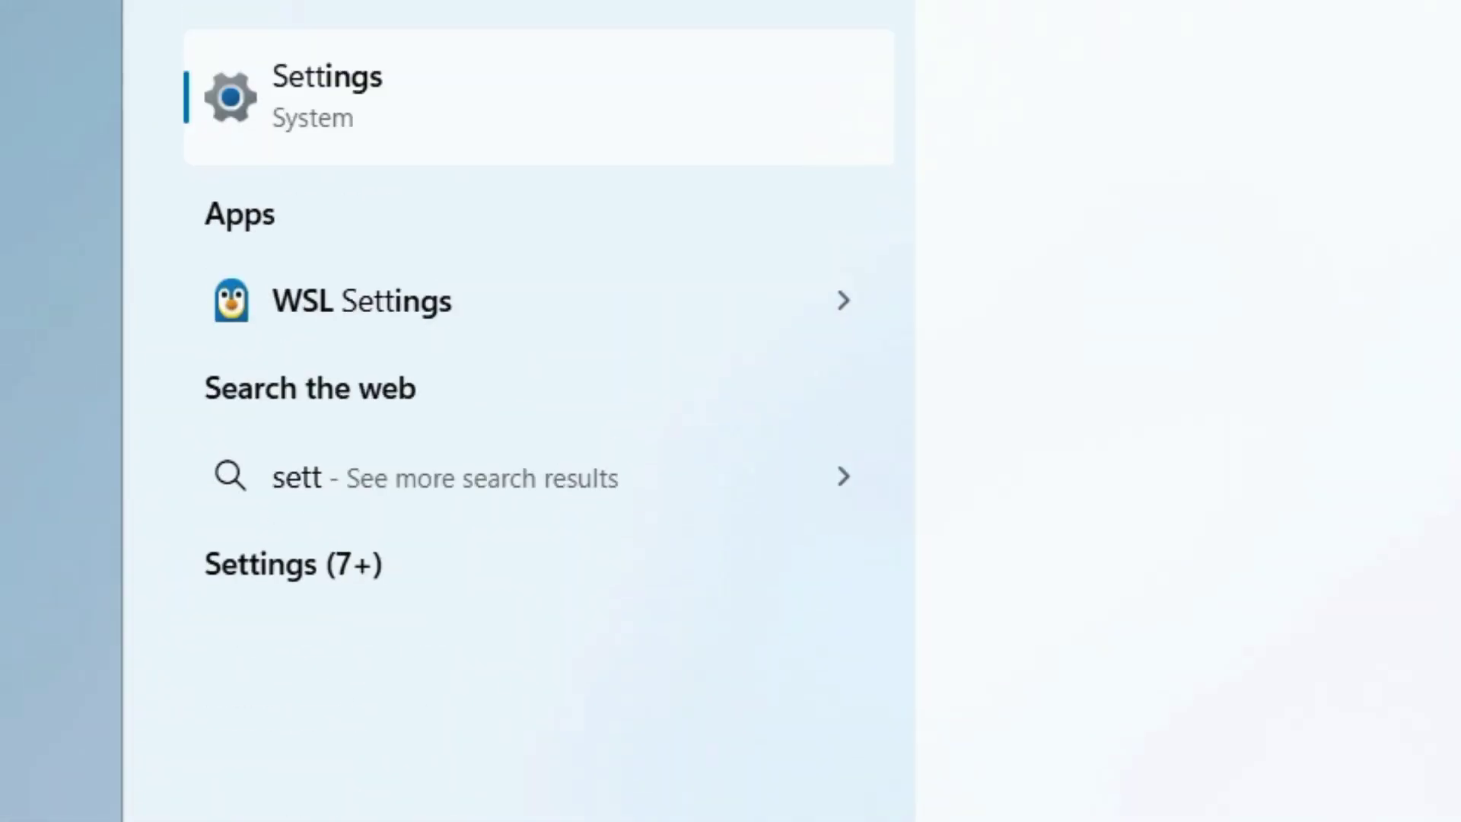
{"action": "key", "text": "Return"}
{"action": "left_click", "coordinate": [322, 449]}
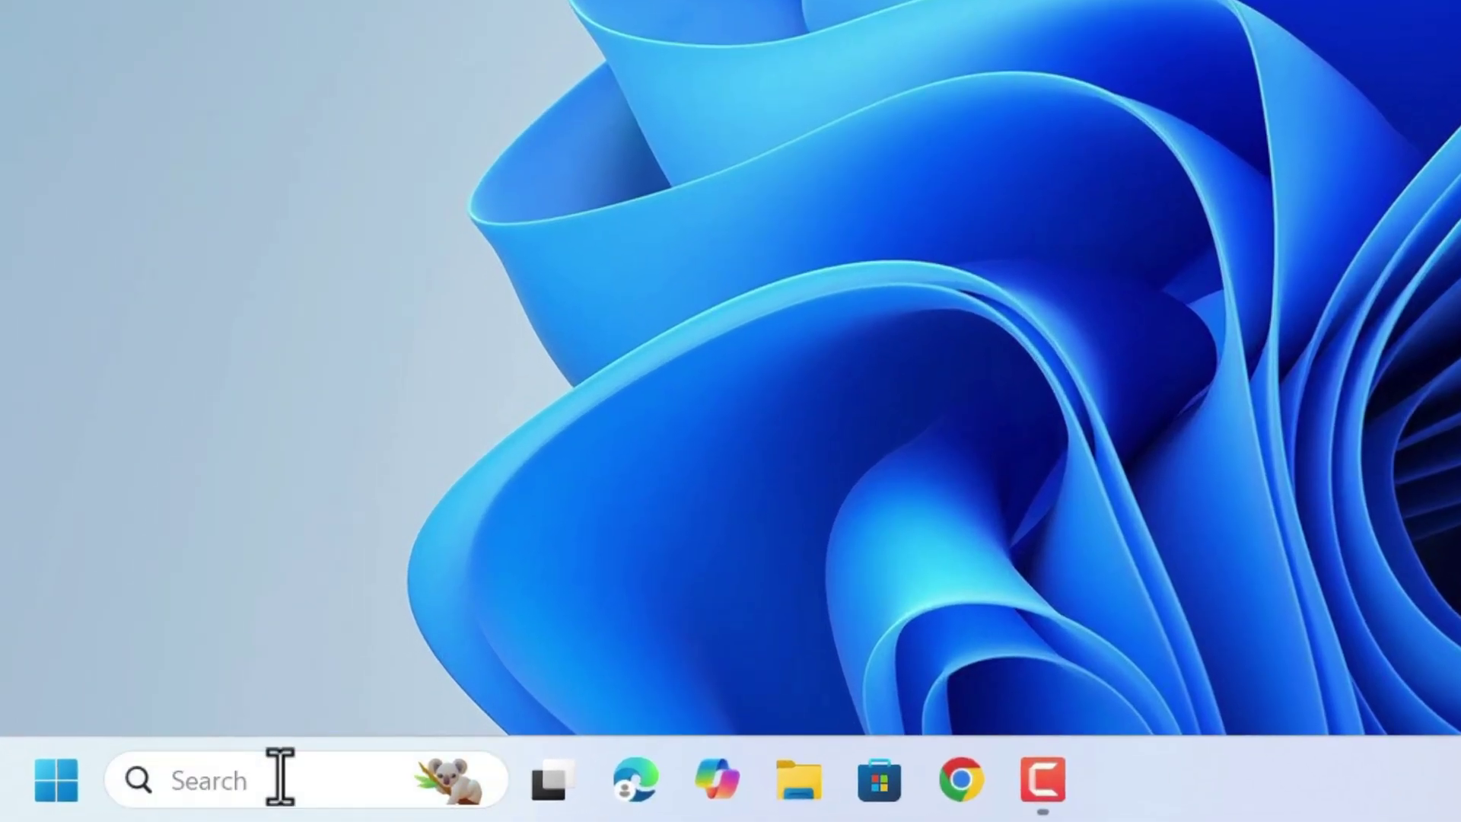
Open Control Panel's Network Connections list through Network and Sharing Center
{"action": "left_click", "coordinate": [279, 776]}
{"action": "type", "text": "contr"}
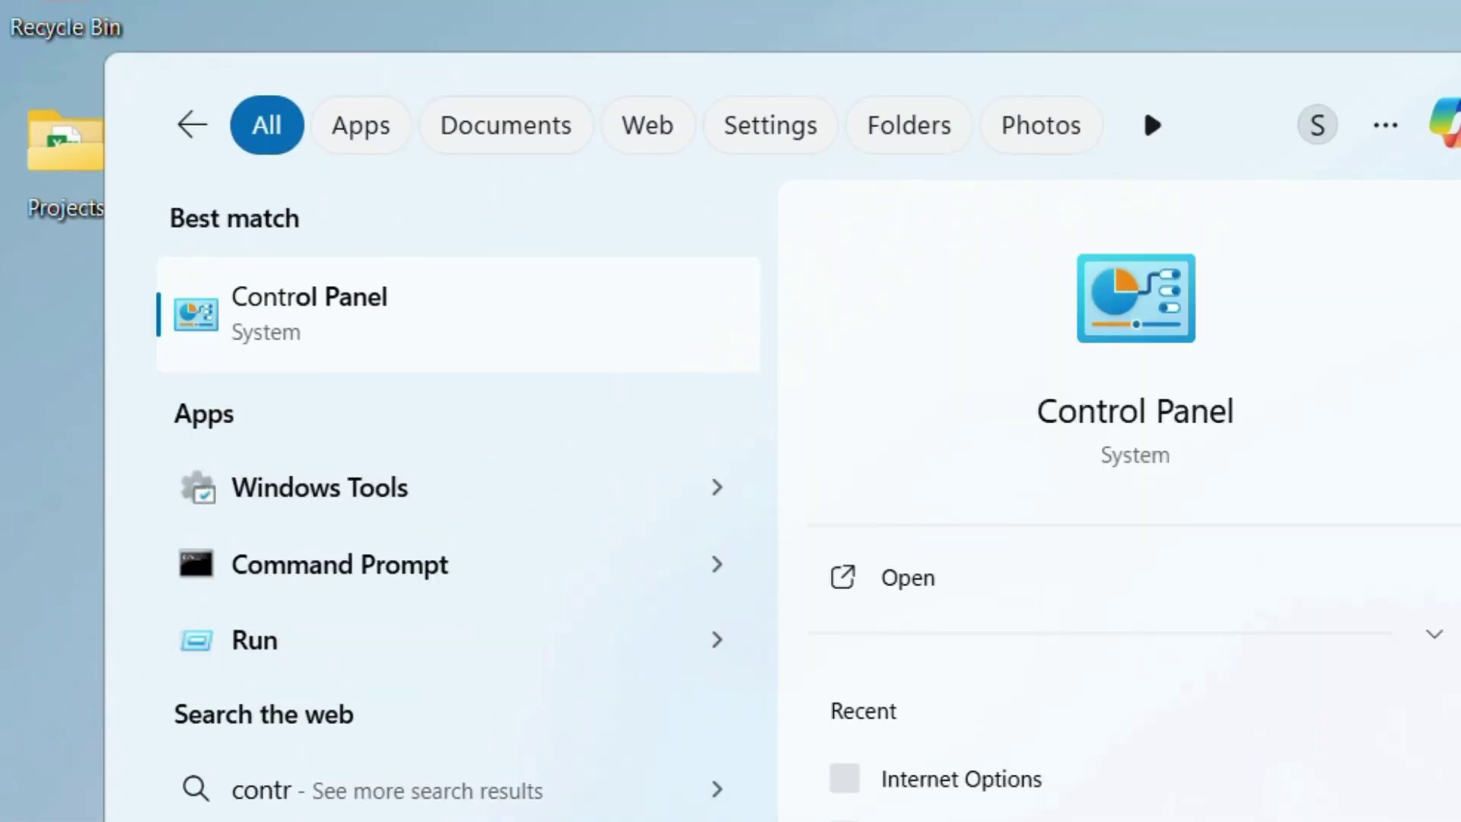
{"action": "key", "text": "Return"}
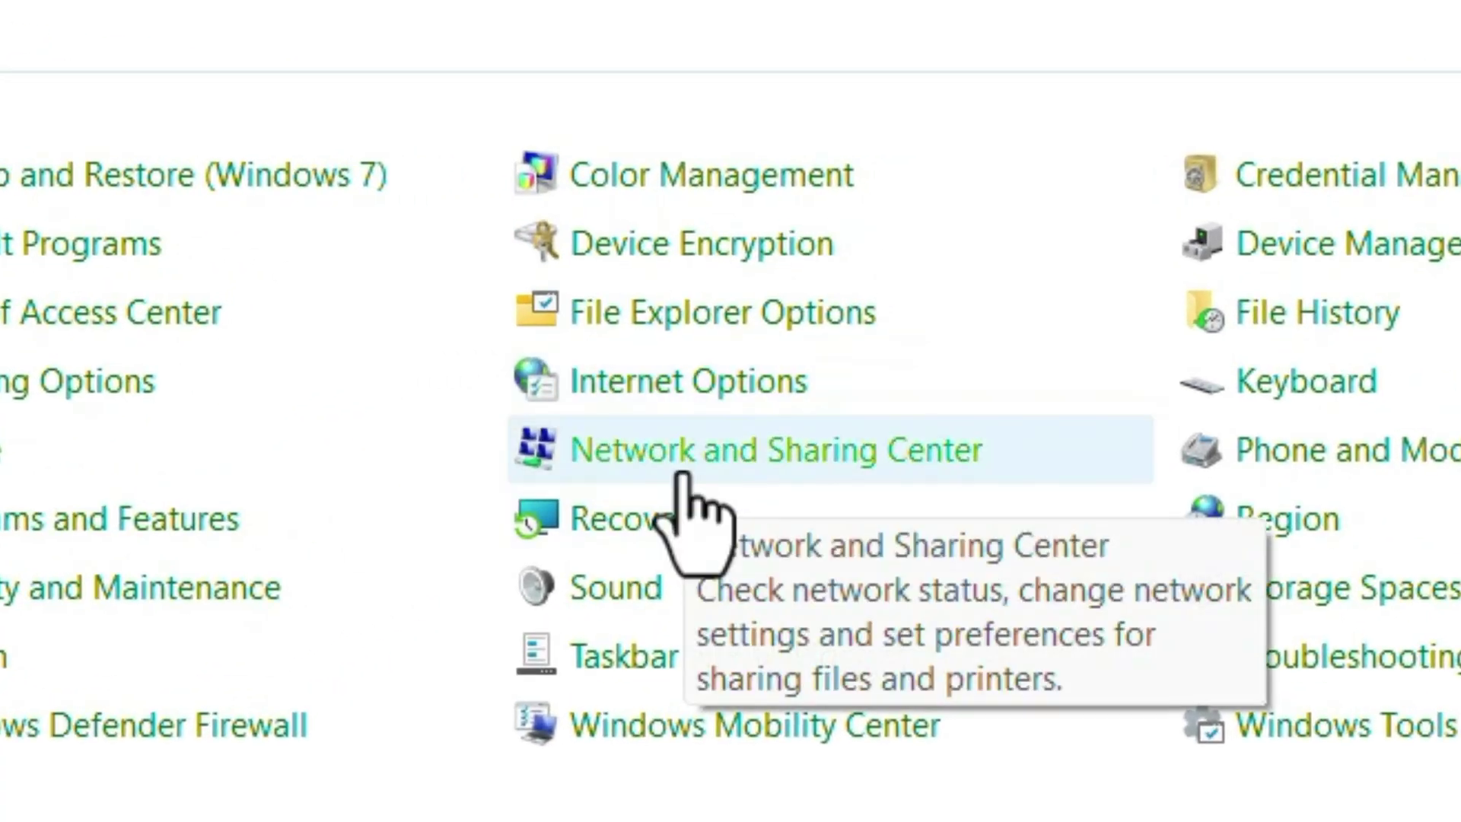
{"action": "left_click", "coordinate": [683, 476]}
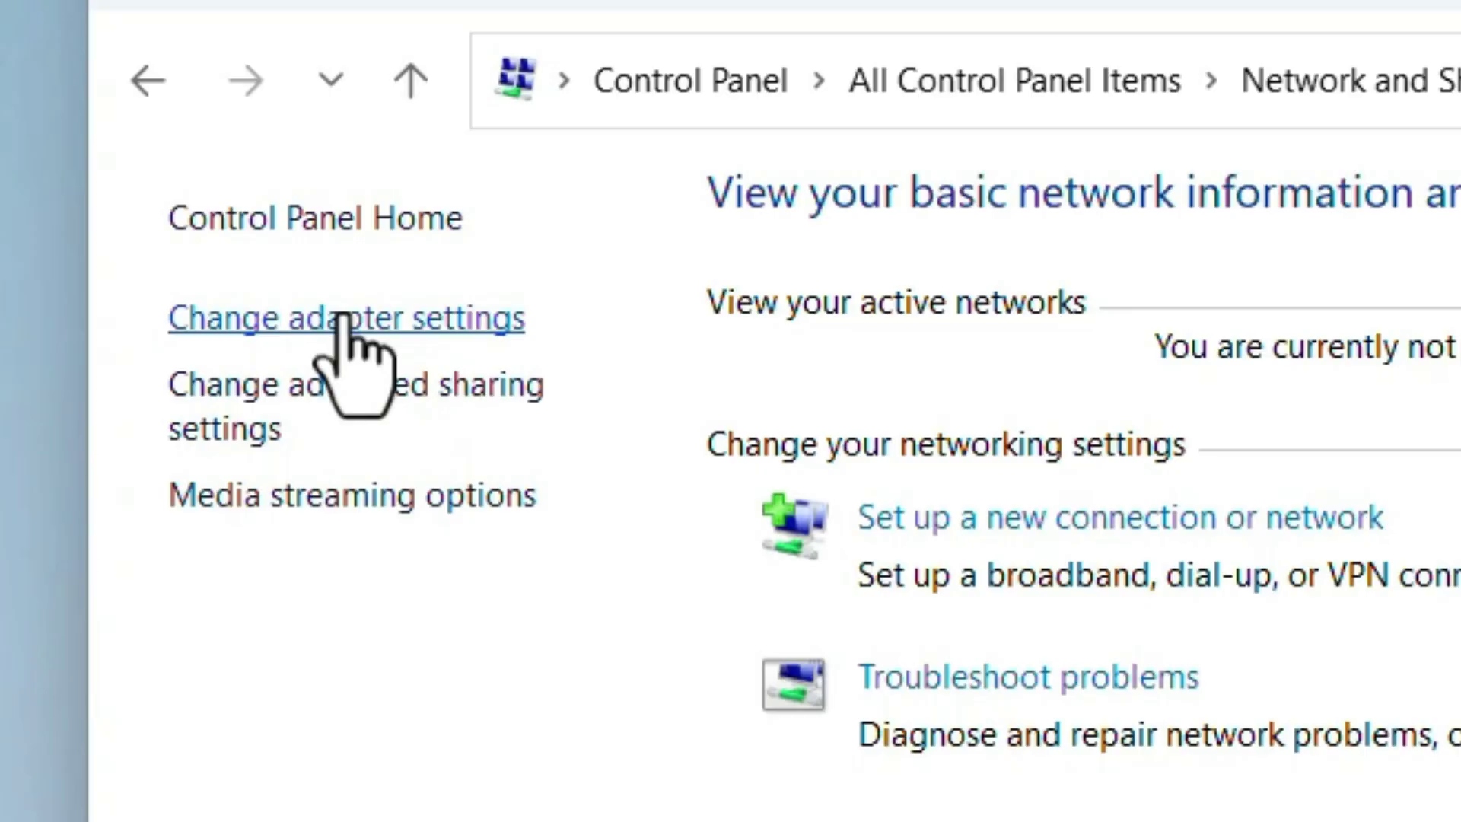
{"action": "left_click", "coordinate": [342, 316]}
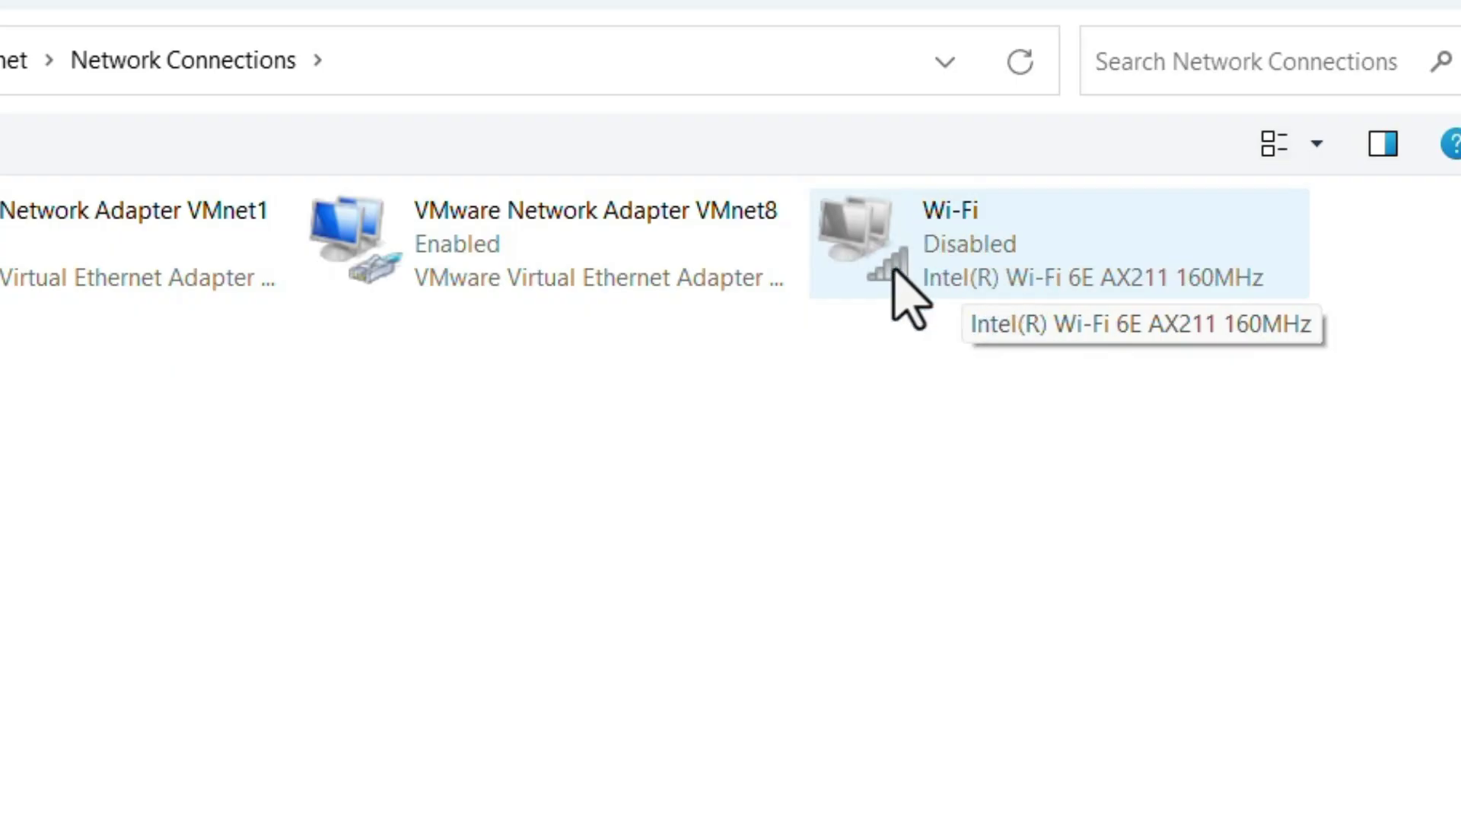
Enable the disabled Wi-Fi adapter, confirm it in Quick Settings, and close Network Connections
{"action": "right_click", "coordinate": [731, 283]}
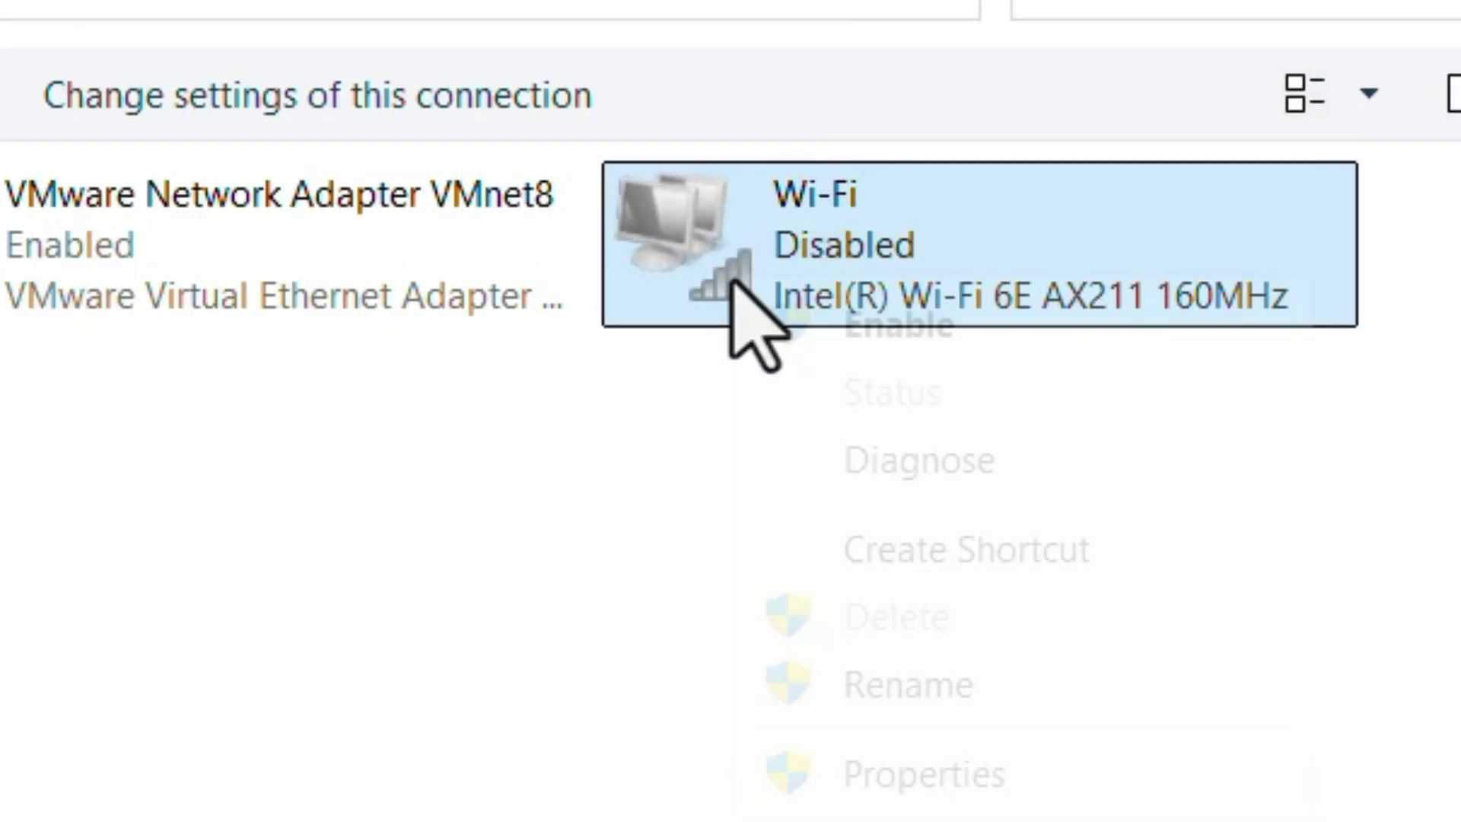
{"action": "left_click", "coordinate": [917, 342]}
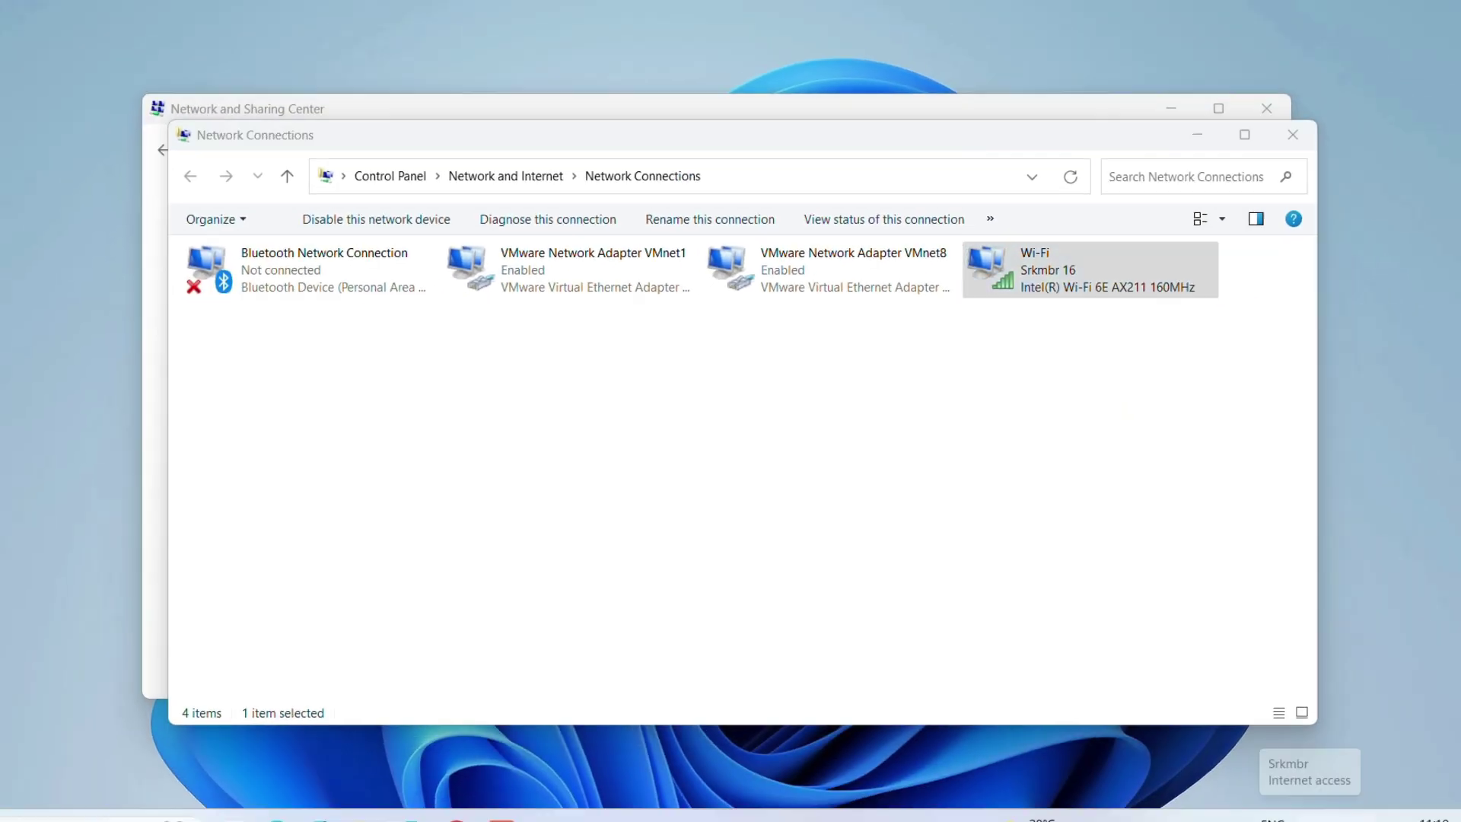
{"action": "left_click", "coordinate": [1292, 799]}
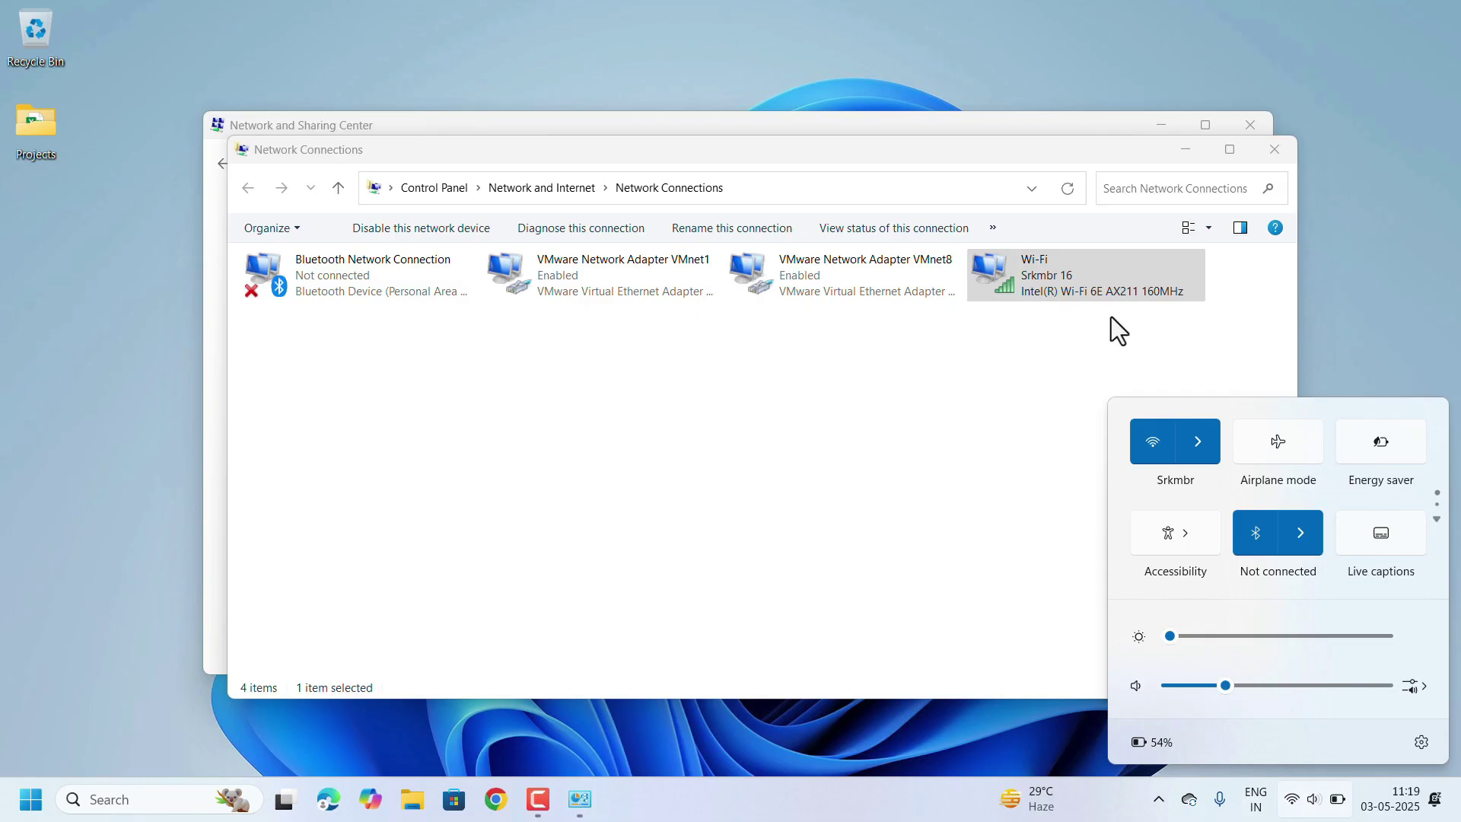
{"action": "left_click", "coordinate": [1256, 152]}
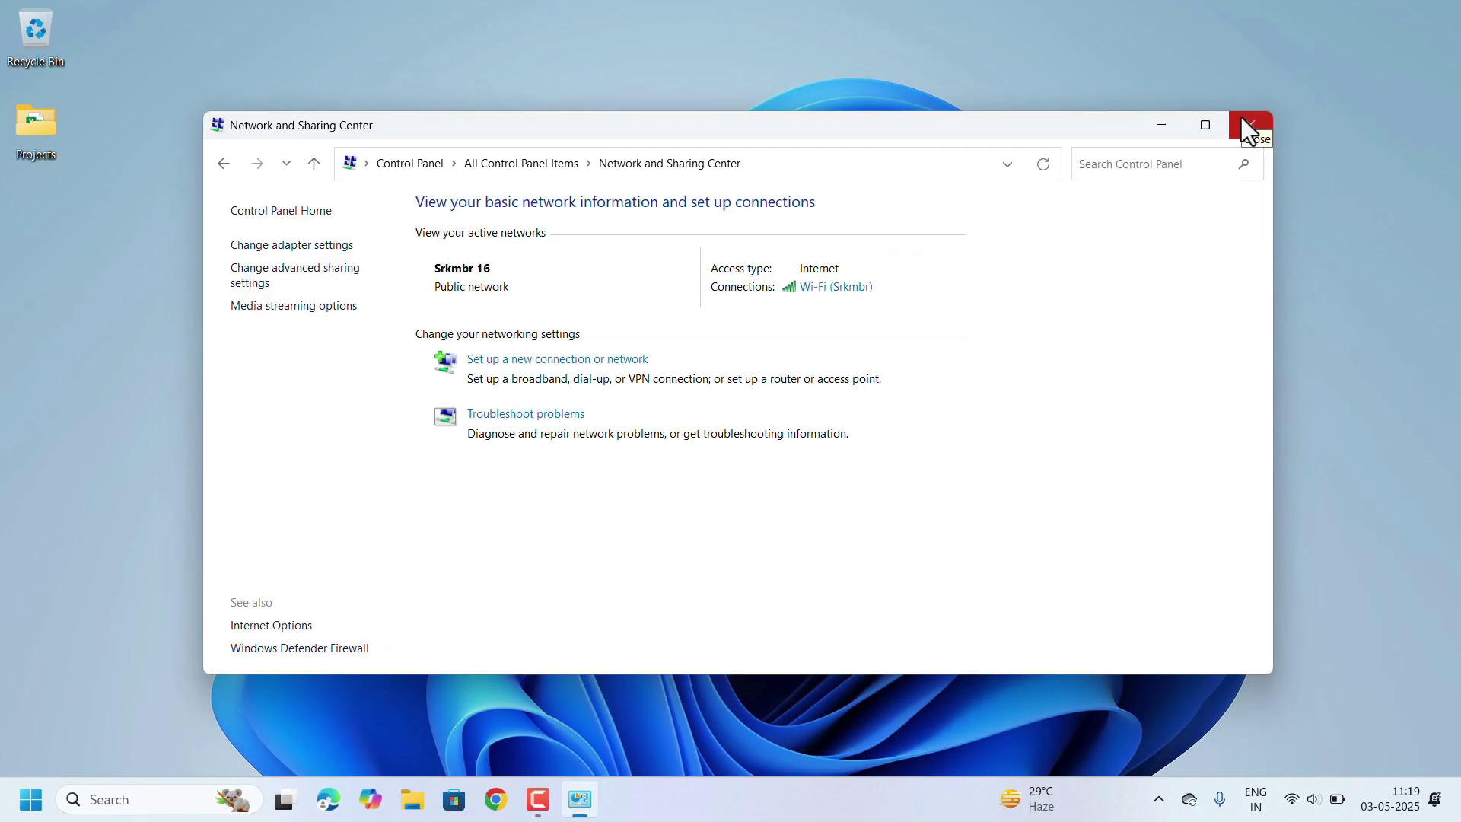
{"action": "left_click", "coordinate": [1241, 119]}
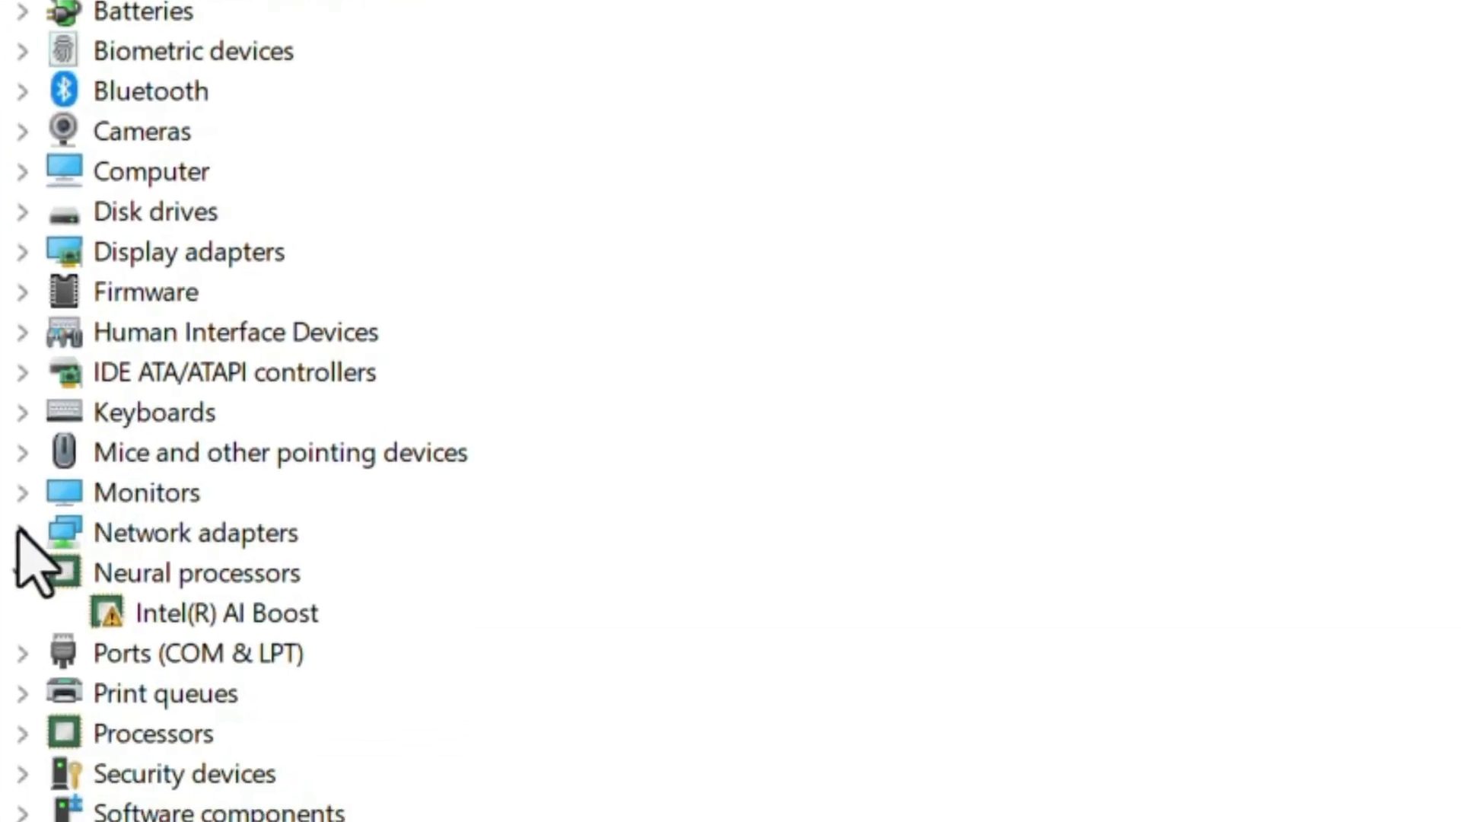
{"action": "left_click", "coordinate": [22, 532]}
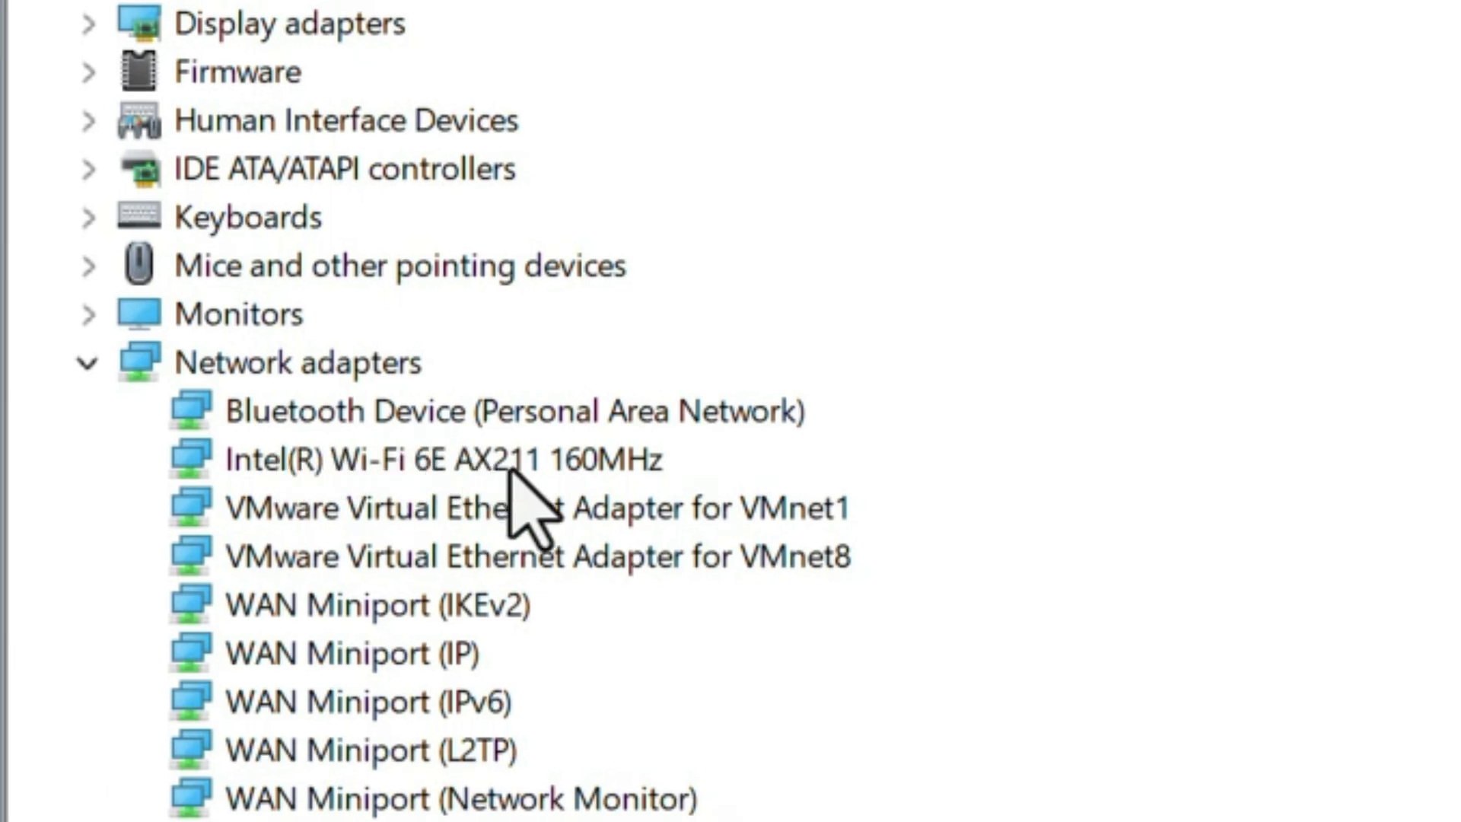
{"action": "left_click", "coordinate": [299, 473]}
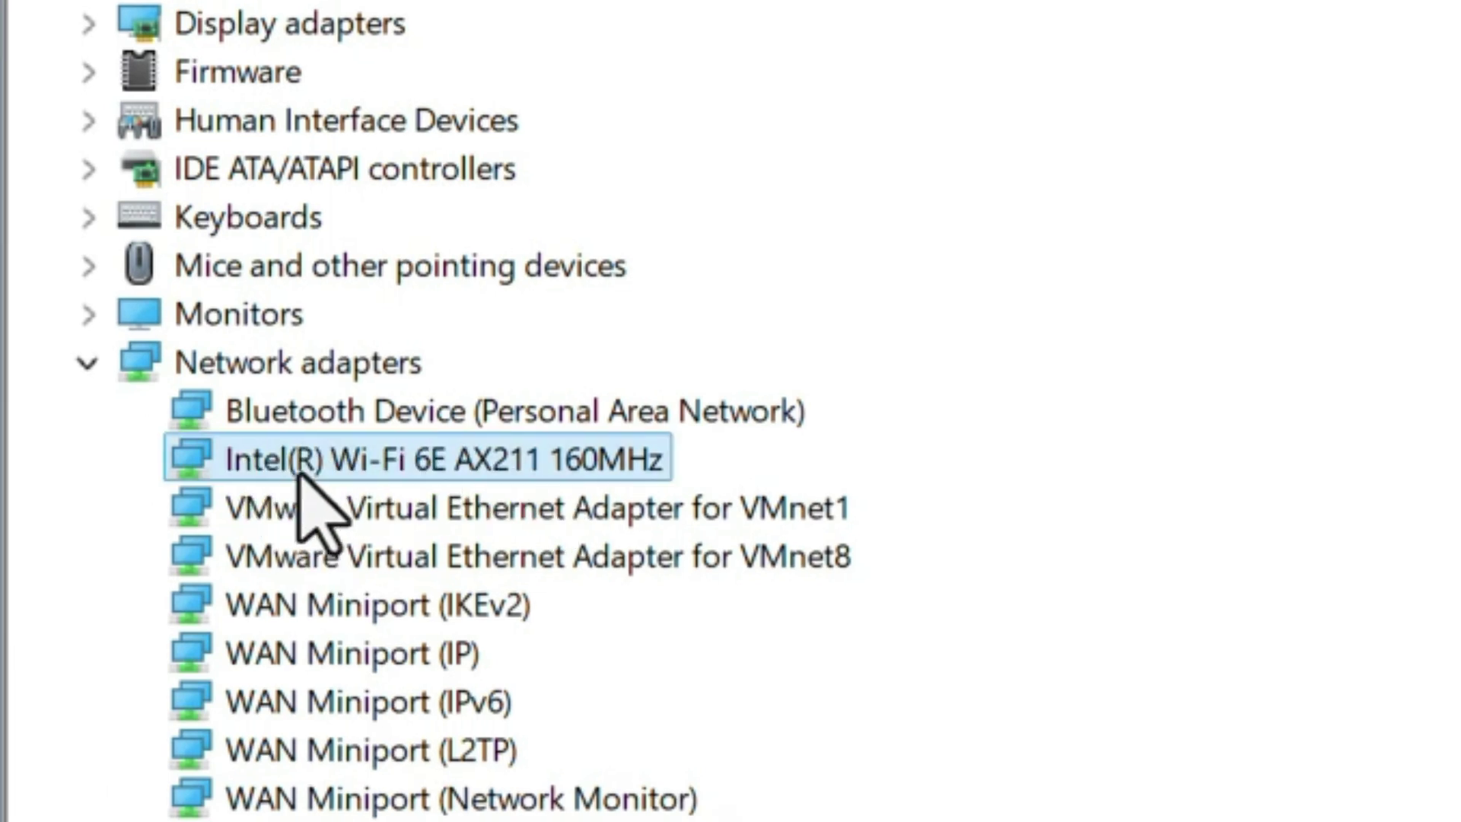
{"action": "right_click", "coordinate": [224, 470]}
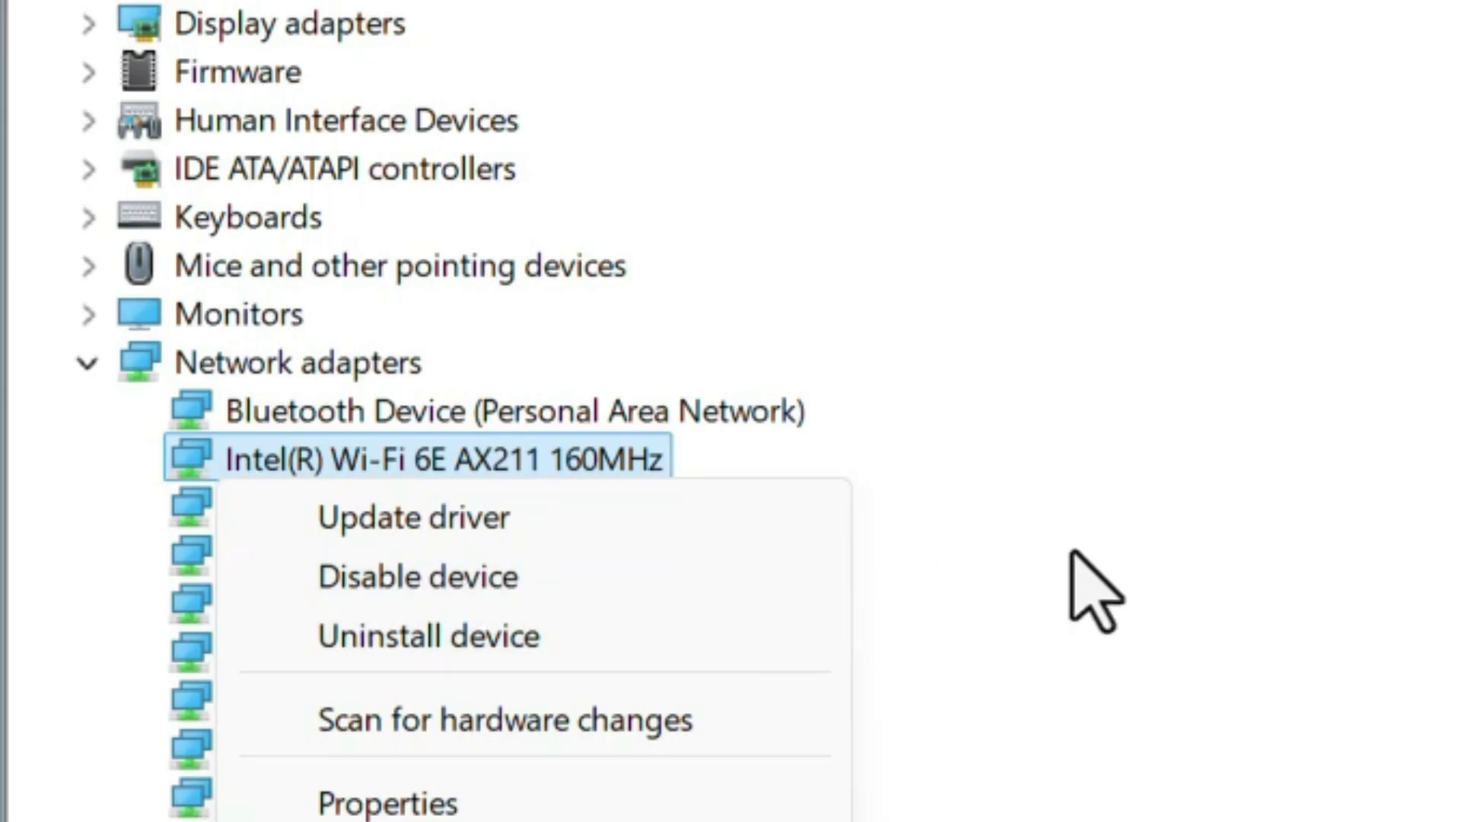
{"action": "left_click", "coordinate": [813, 288]}
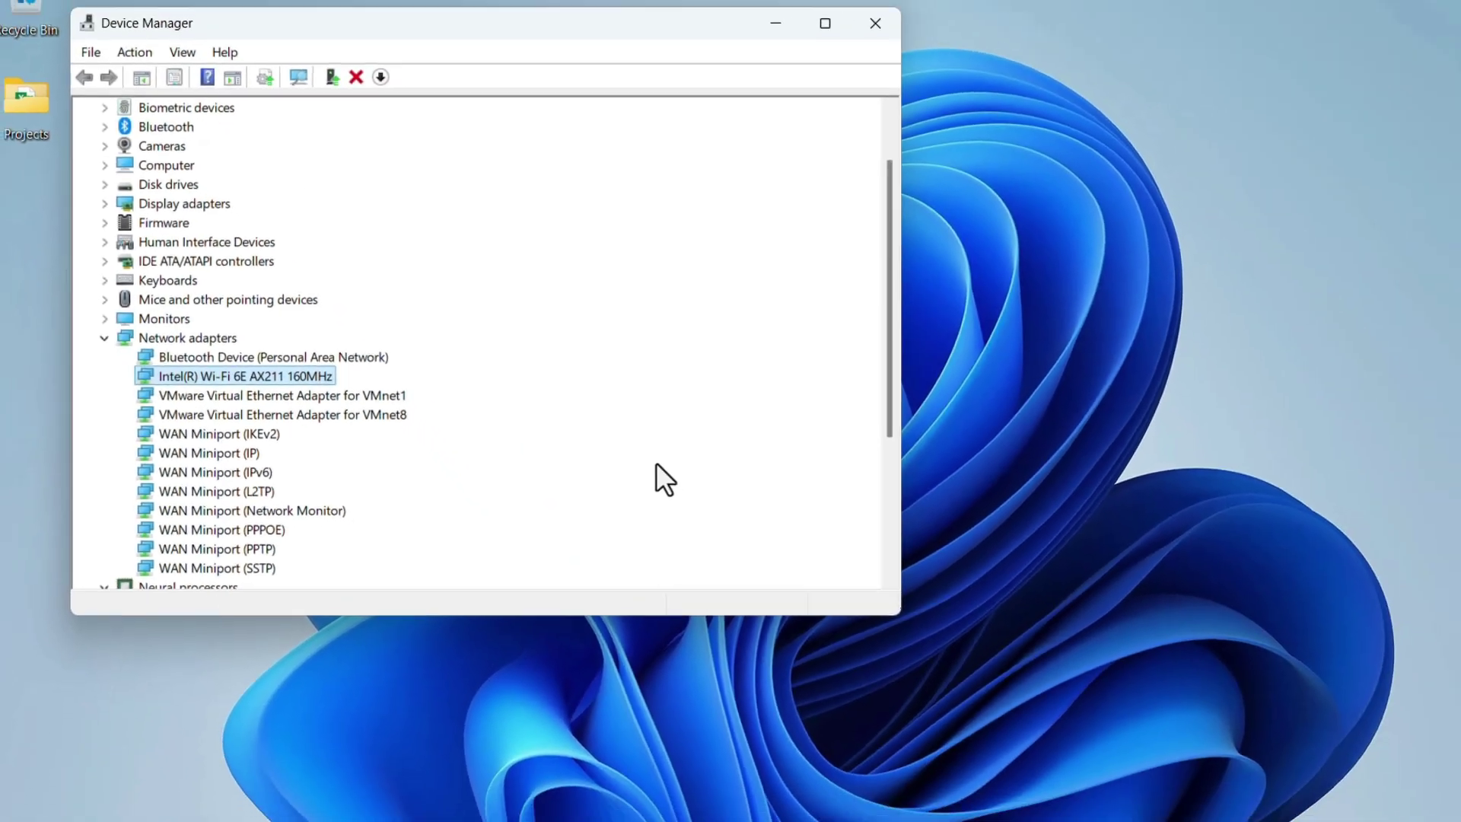
{"action": "key", "text": "alt+F4"}
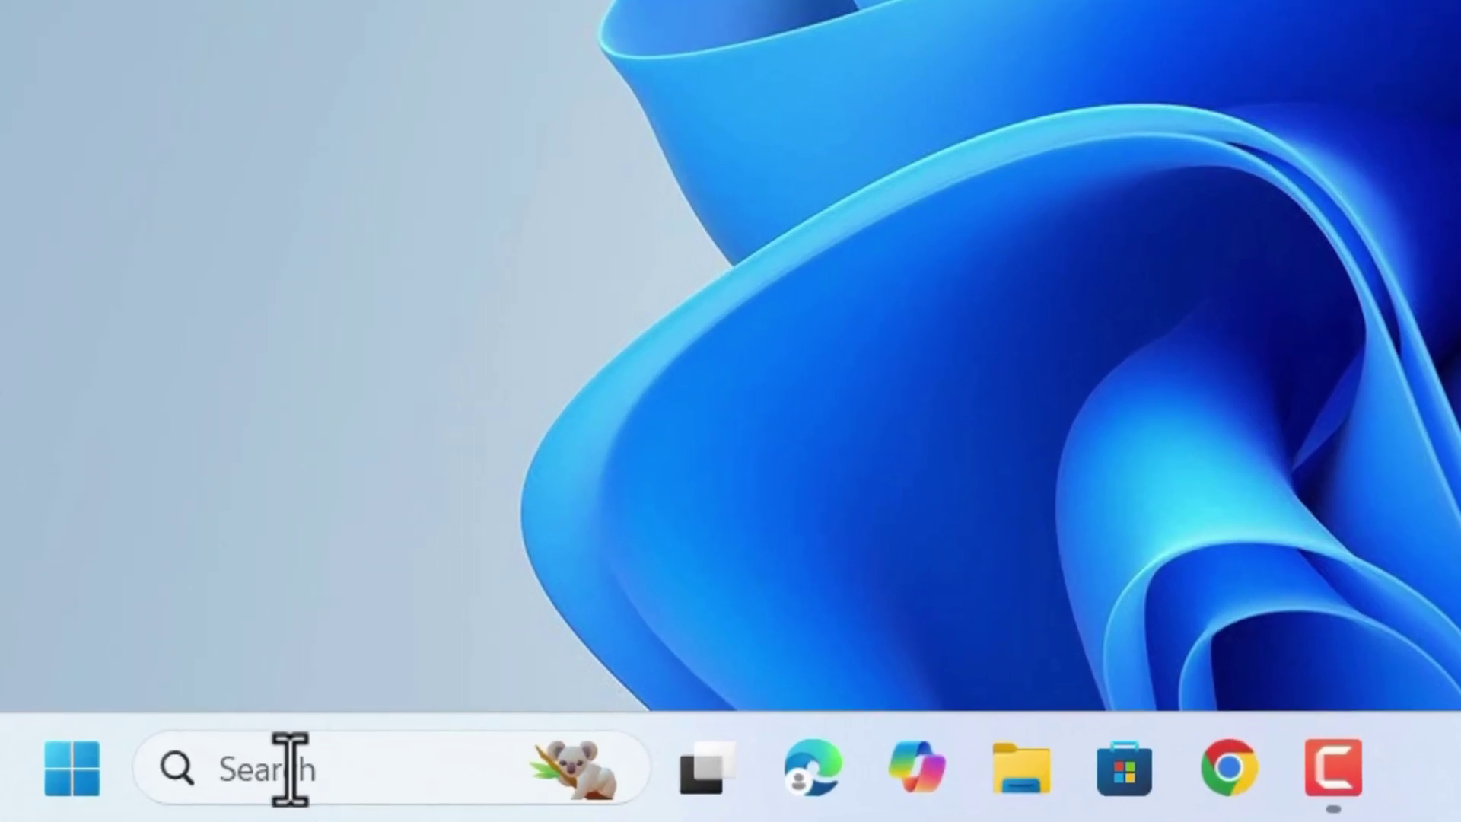
Launch the Services console from Windows search
{"action": "left_click", "coordinate": [290, 769]}
{"action": "type", "text": "services"}
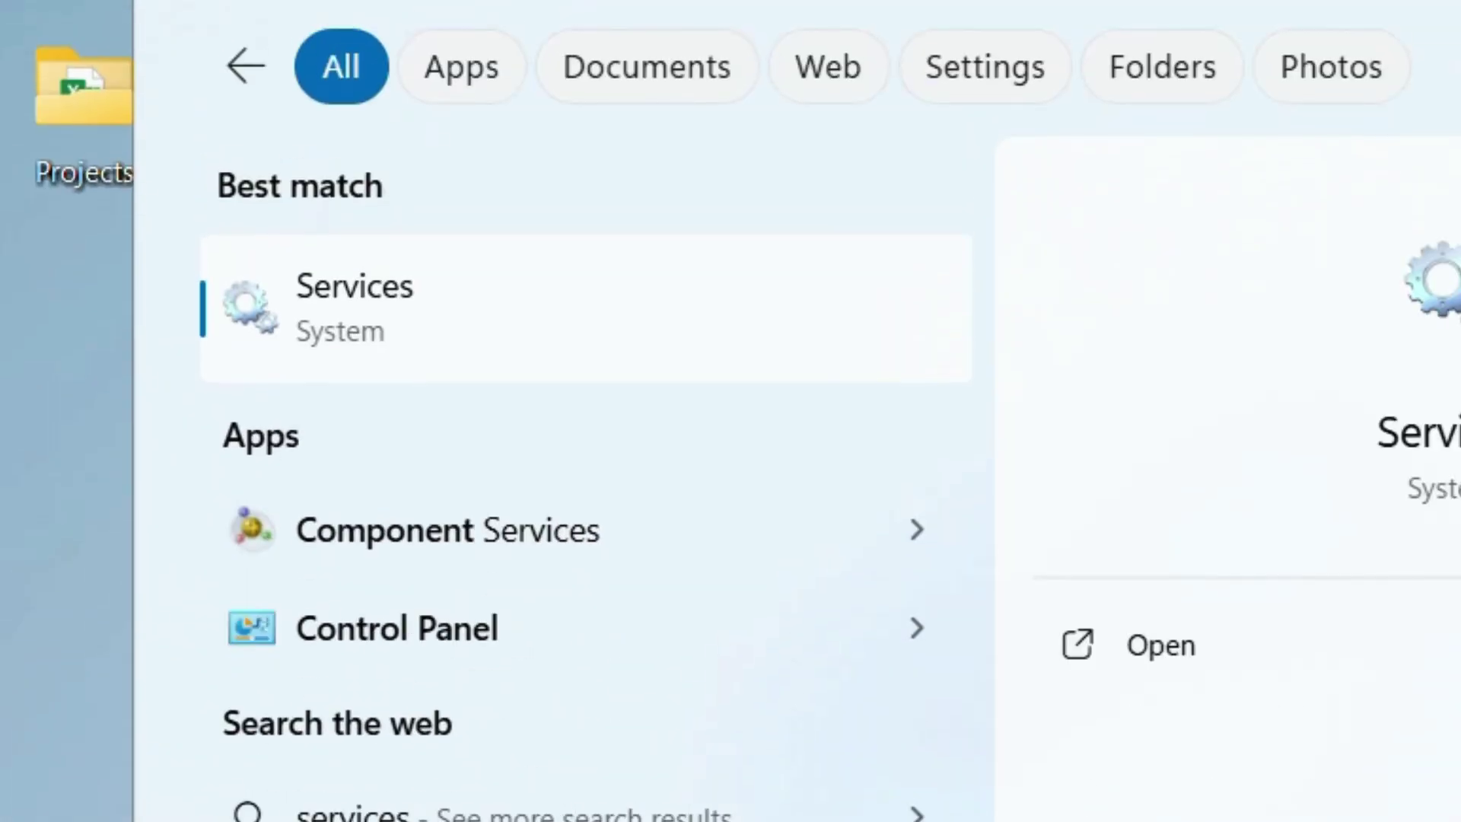
{"action": "key", "text": "Return"}
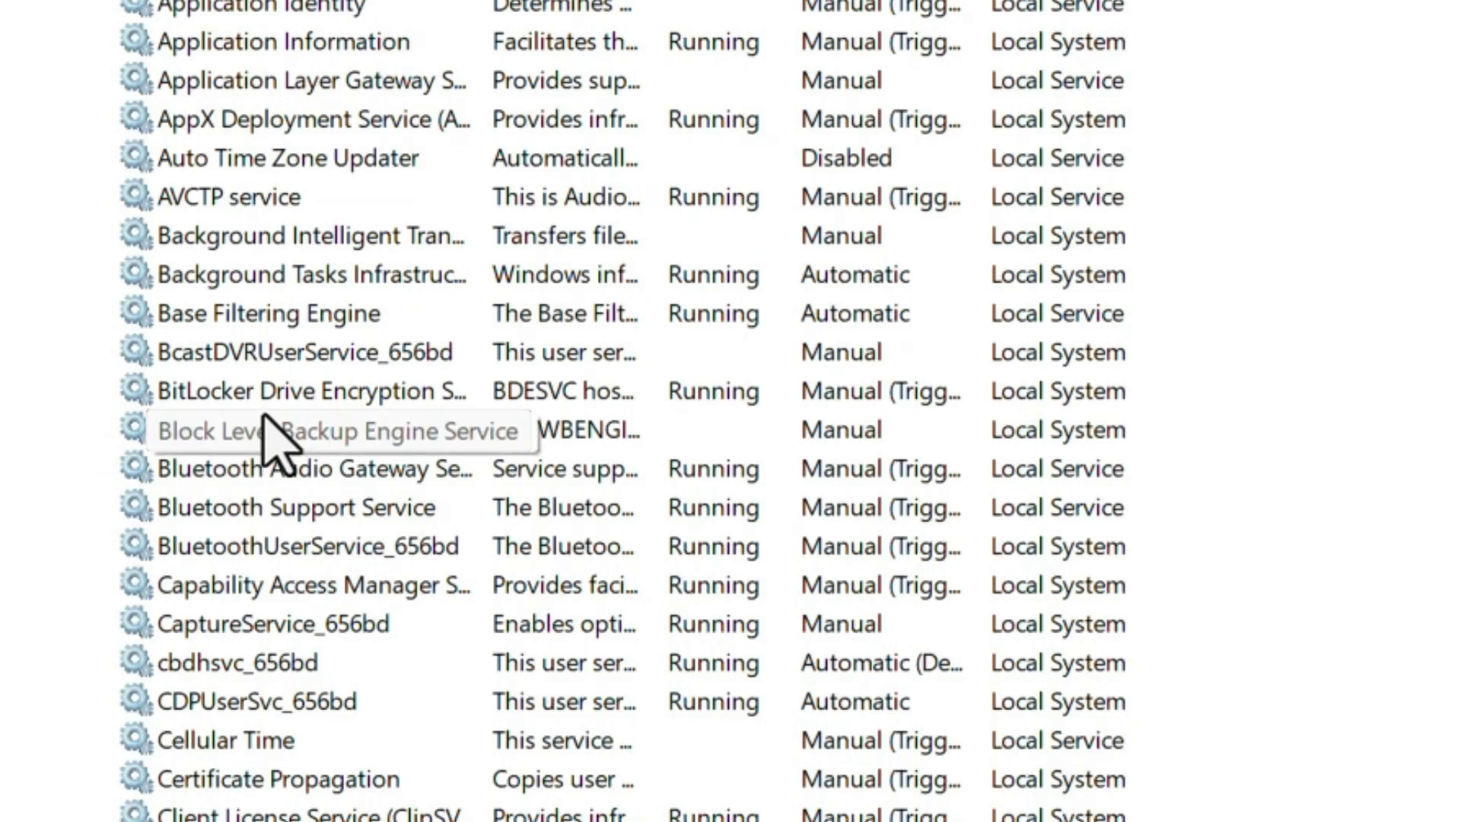
Restart the WLAN AutoConfig service
{"action": "left_click", "coordinate": [272, 434]}
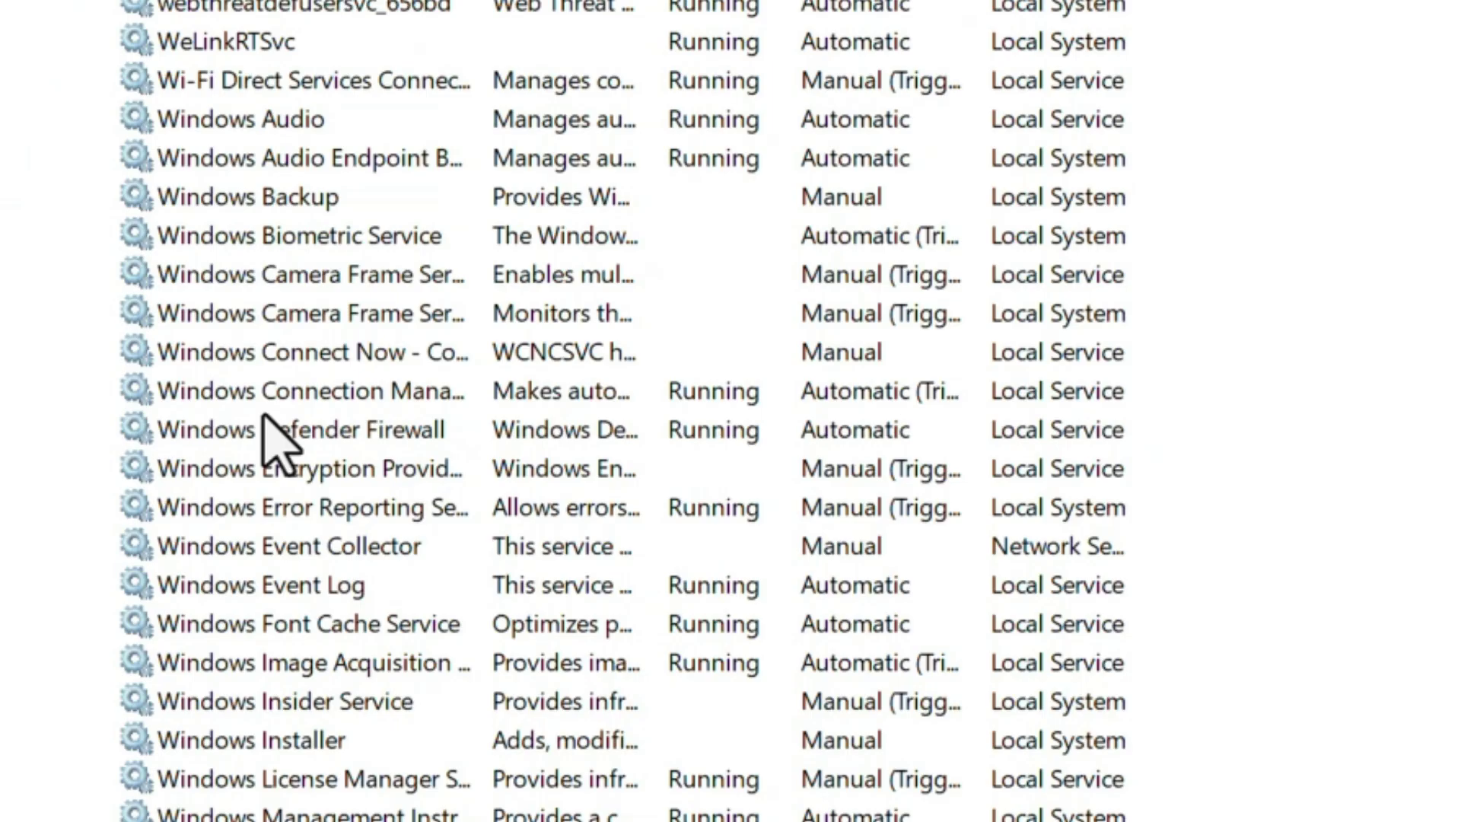
{"action": "scroll", "coordinate": [241, 508], "scroll_direction": "down", "scroll_amount": 6}
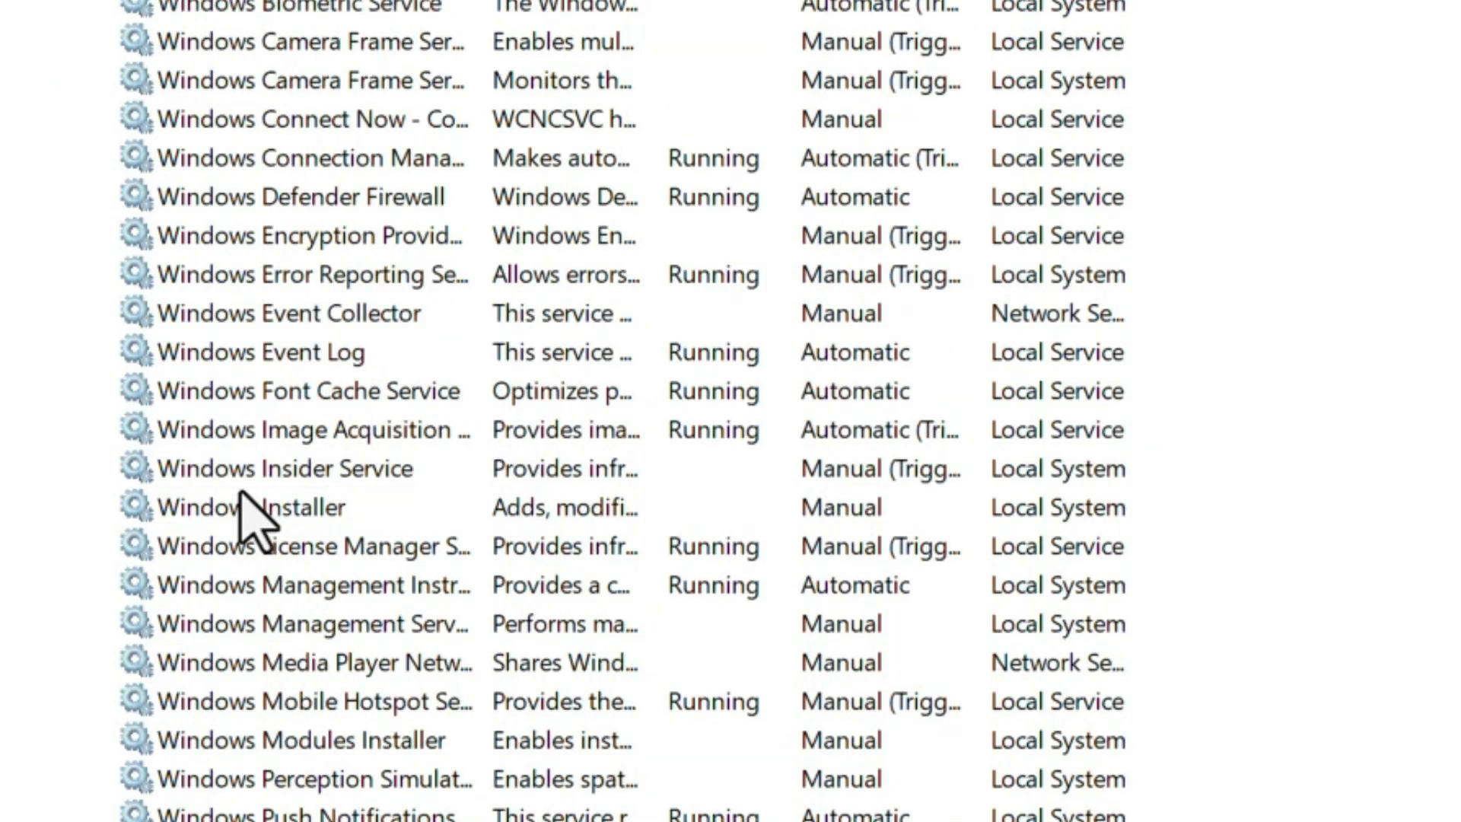
{"action": "left_click", "coordinate": [194, 741]}
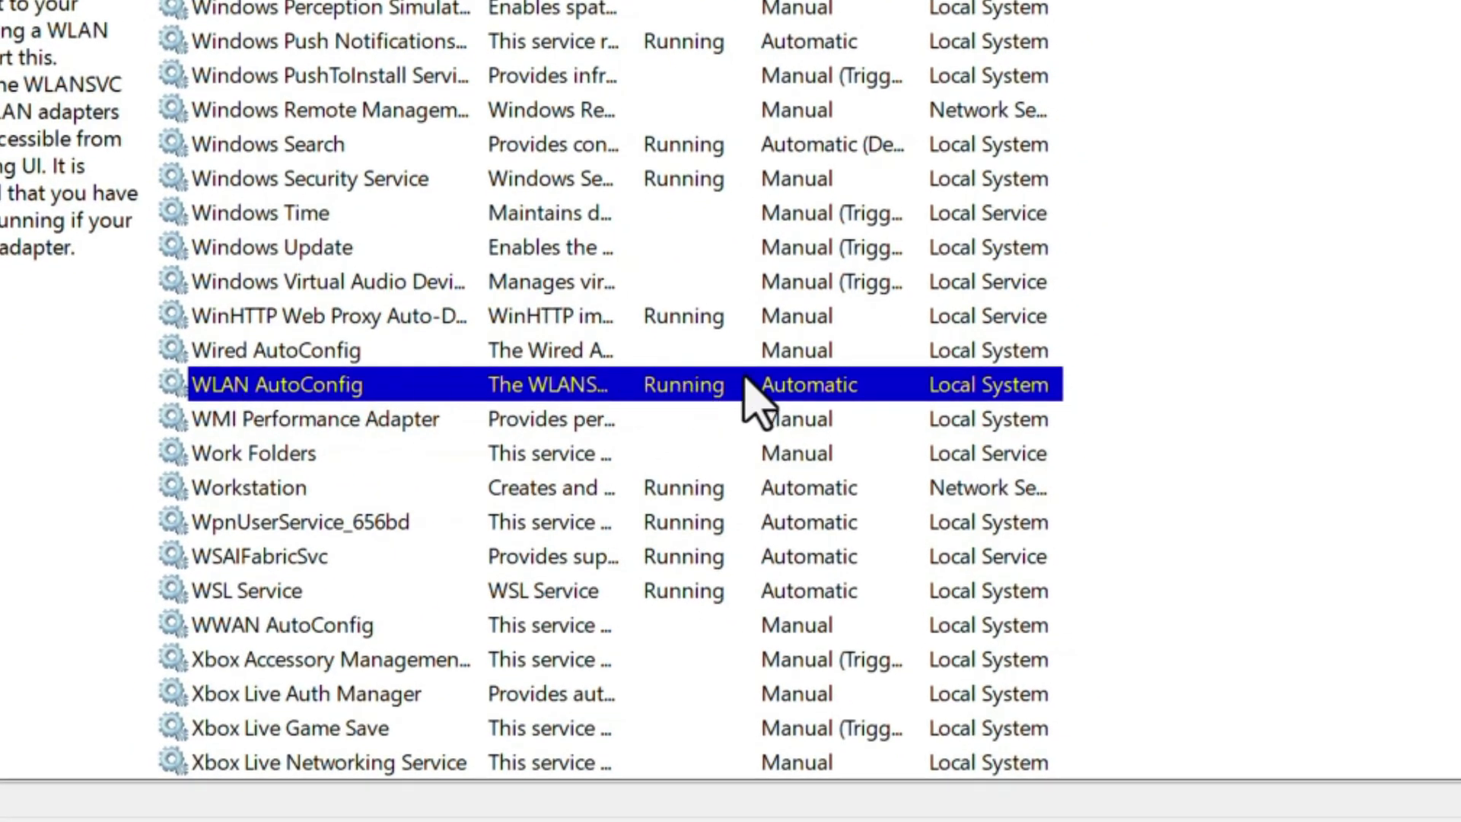
{"action": "right_click", "coordinate": [290, 385]}
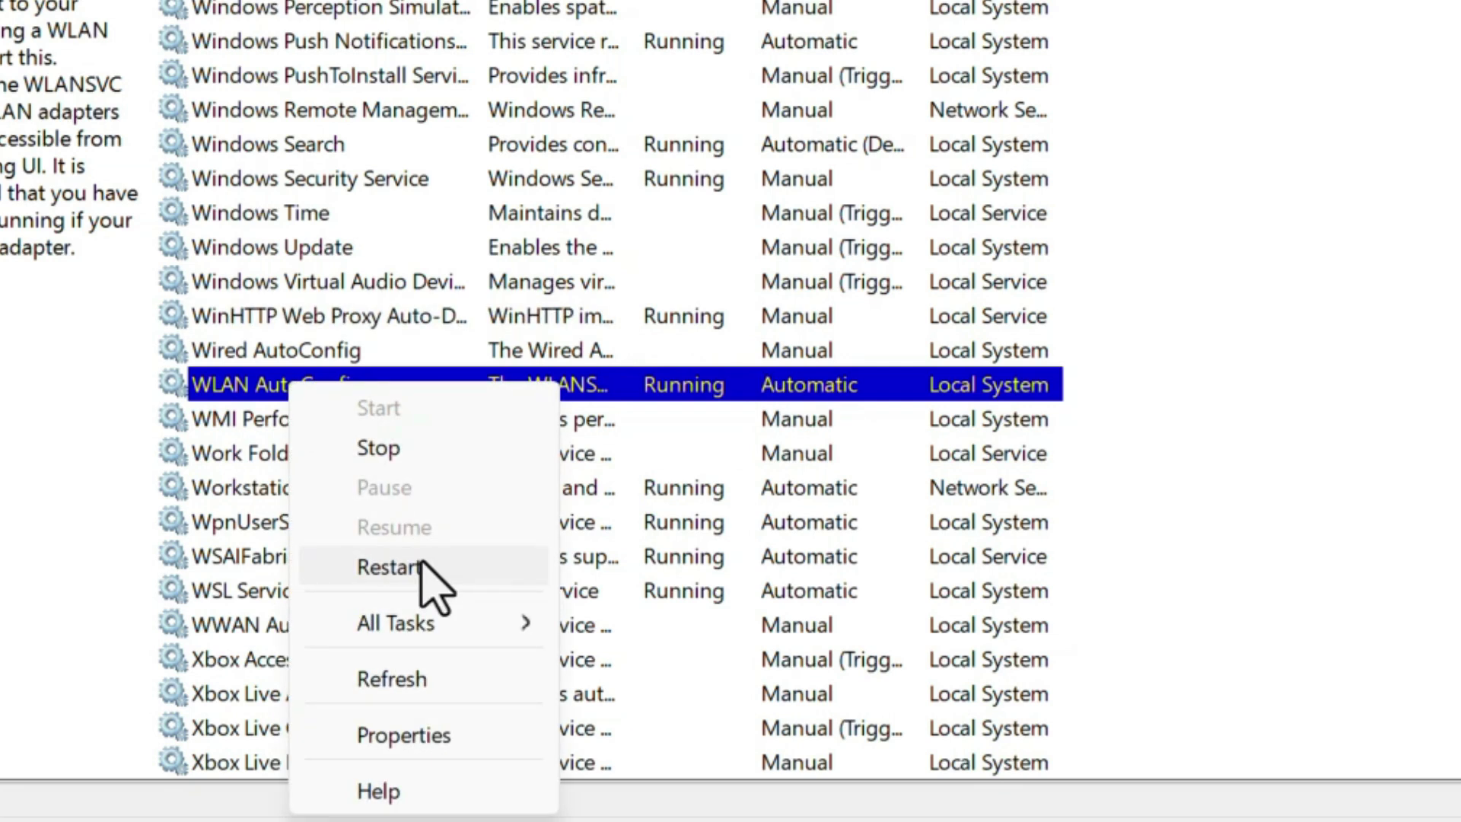
{"action": "left_click", "coordinate": [388, 567]}
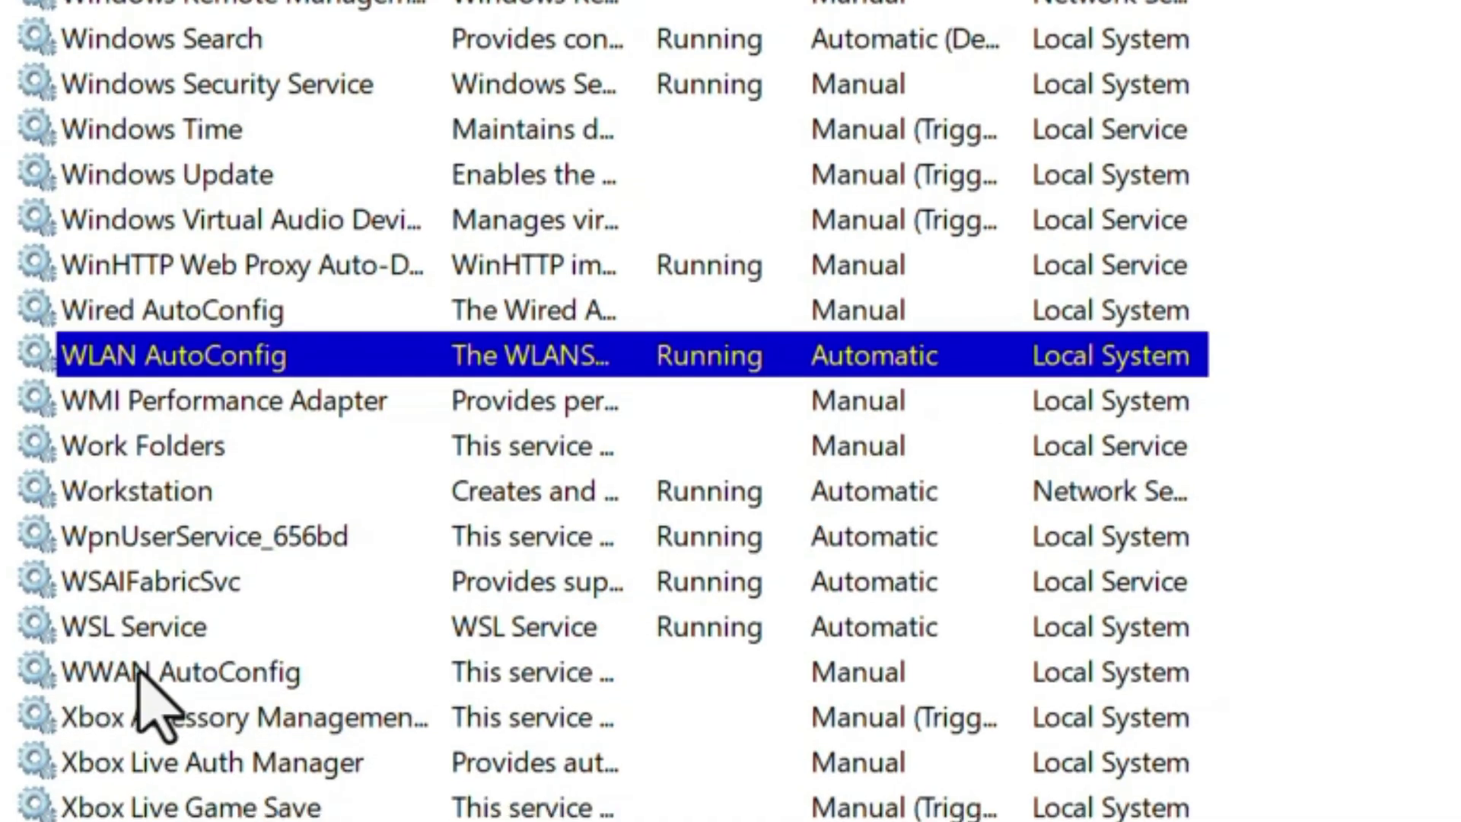
Set WWAN AutoConfig's startup type to Automatic, start it, and save its properties
{"action": "left_click", "coordinate": [141, 692]}
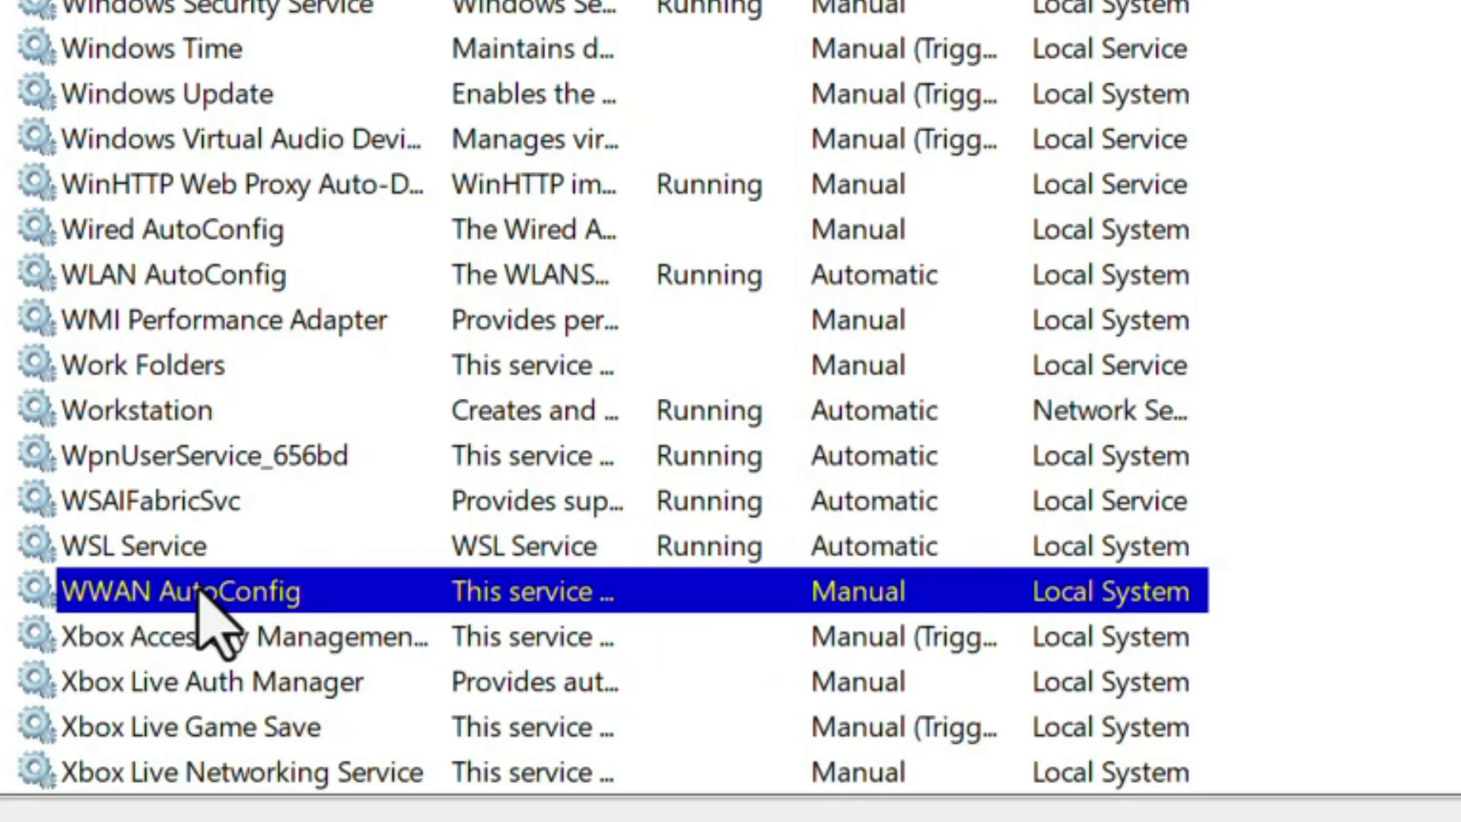
{"action": "right_click", "coordinate": [248, 591]}
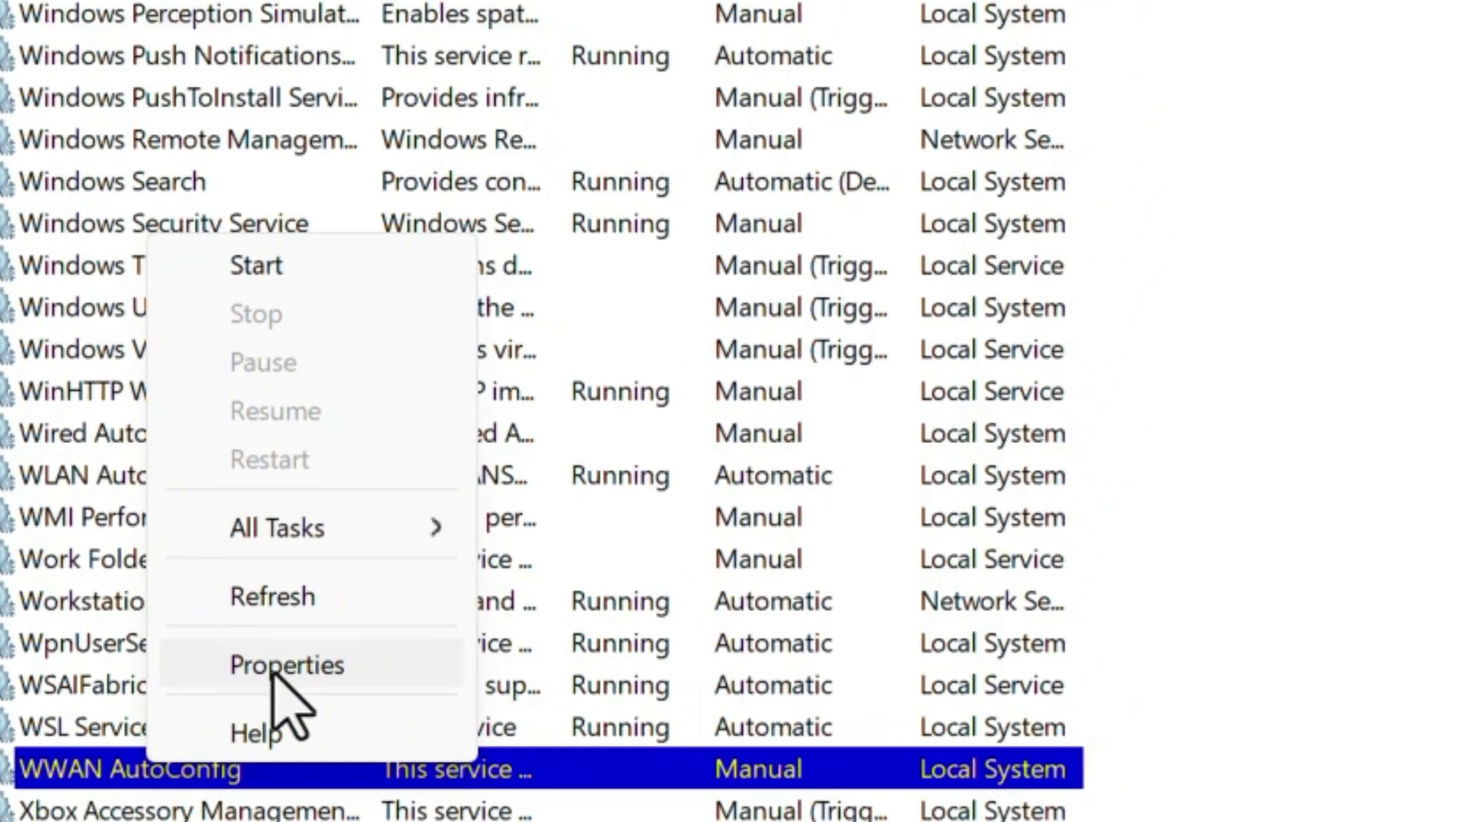
{"action": "left_click", "coordinate": [340, 481]}
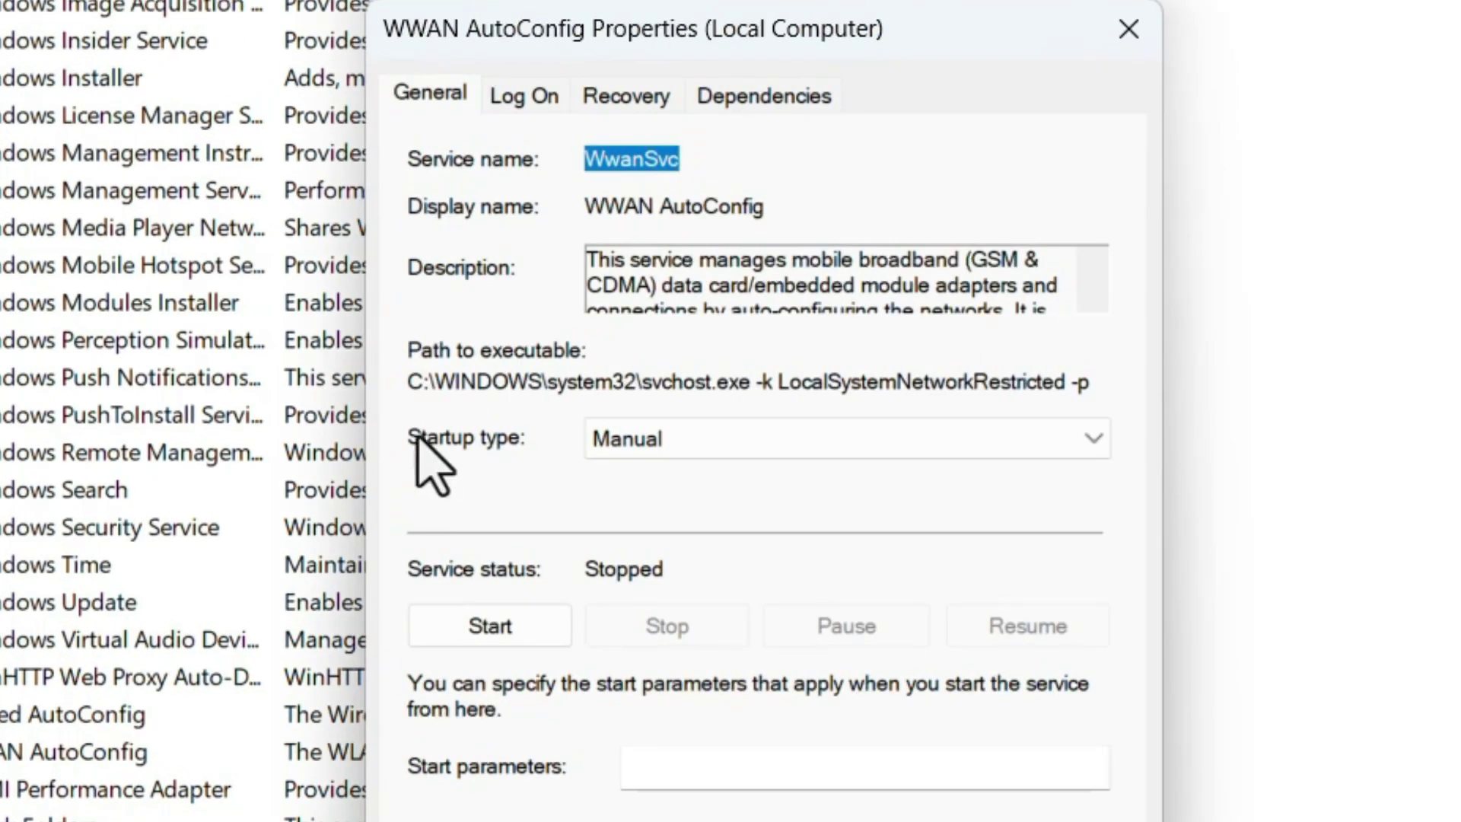
{"action": "left_click", "coordinate": [627, 456]}
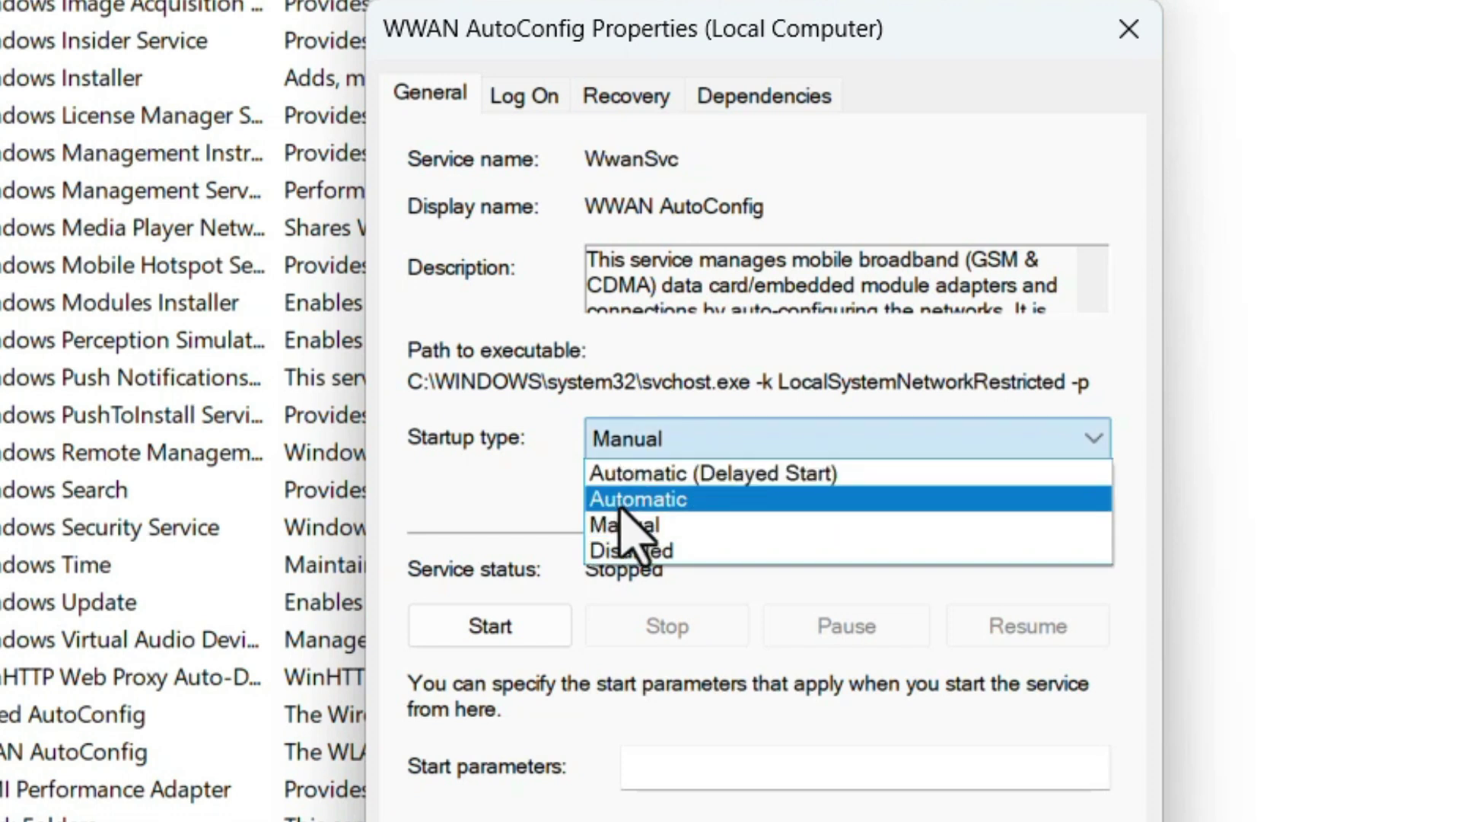
{"action": "left_click", "coordinate": [620, 506]}
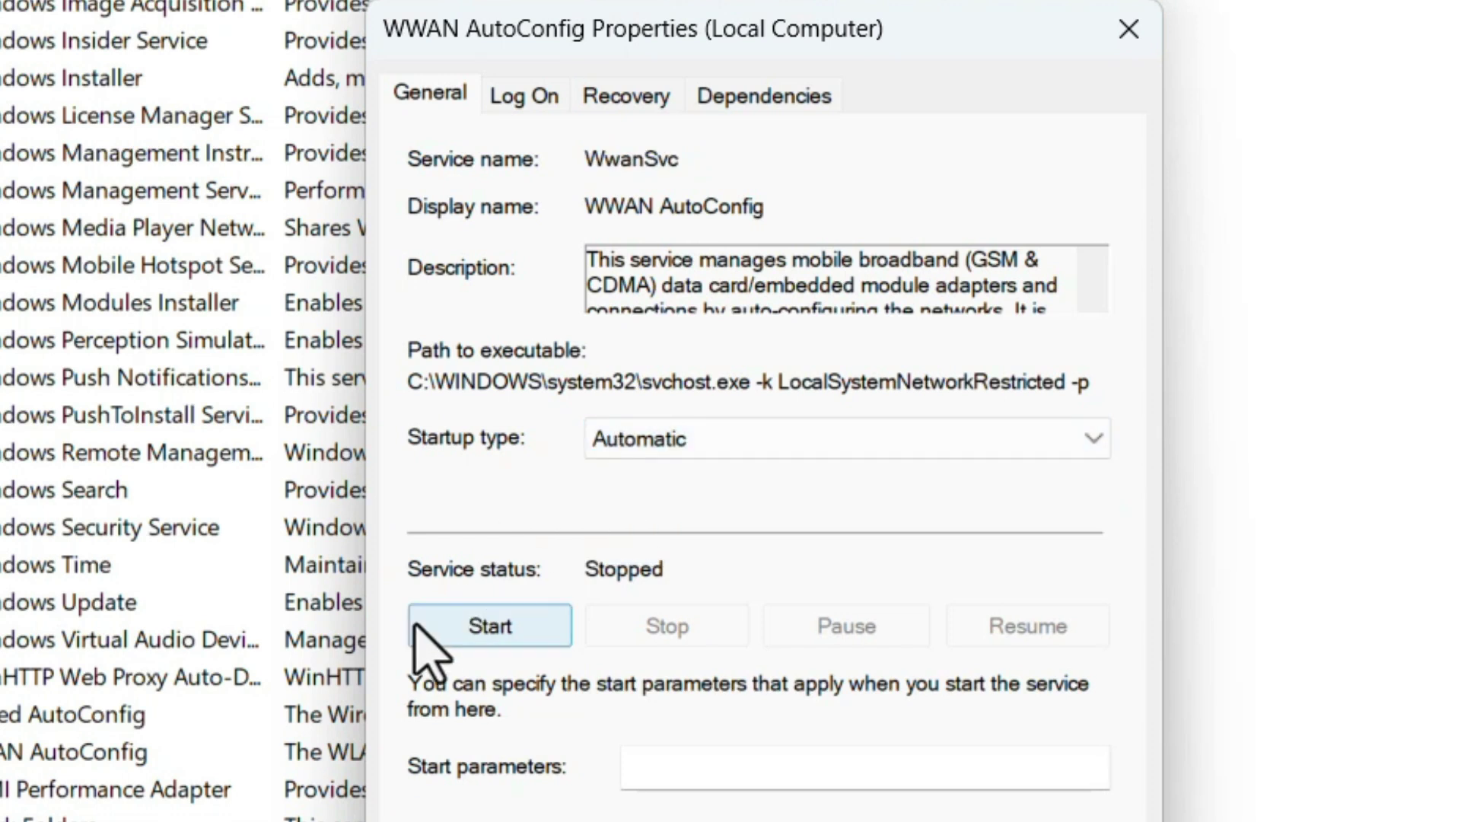
{"action": "left_click", "coordinate": [451, 639]}
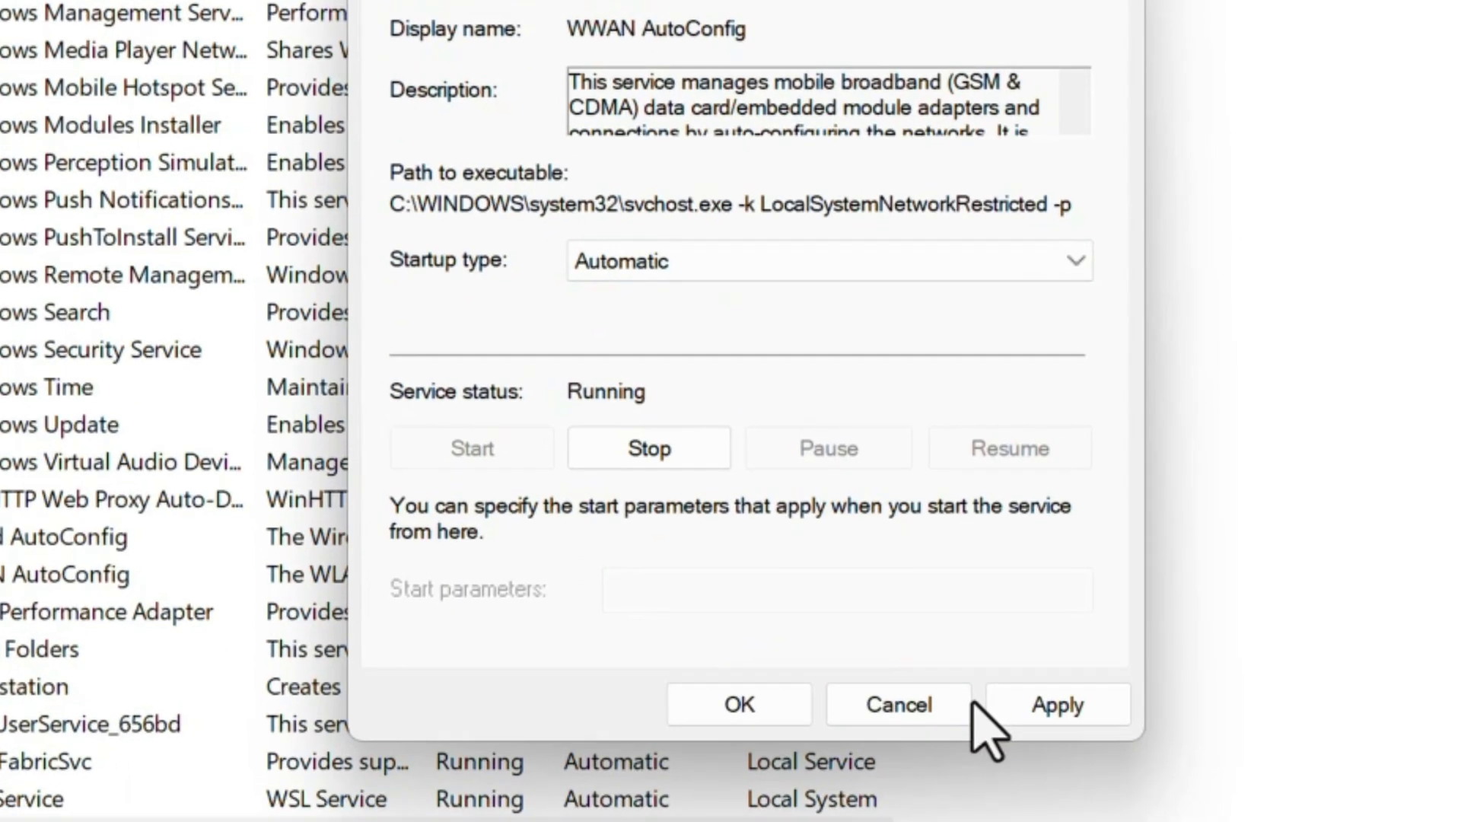
{"action": "left_click", "coordinate": [740, 708]}
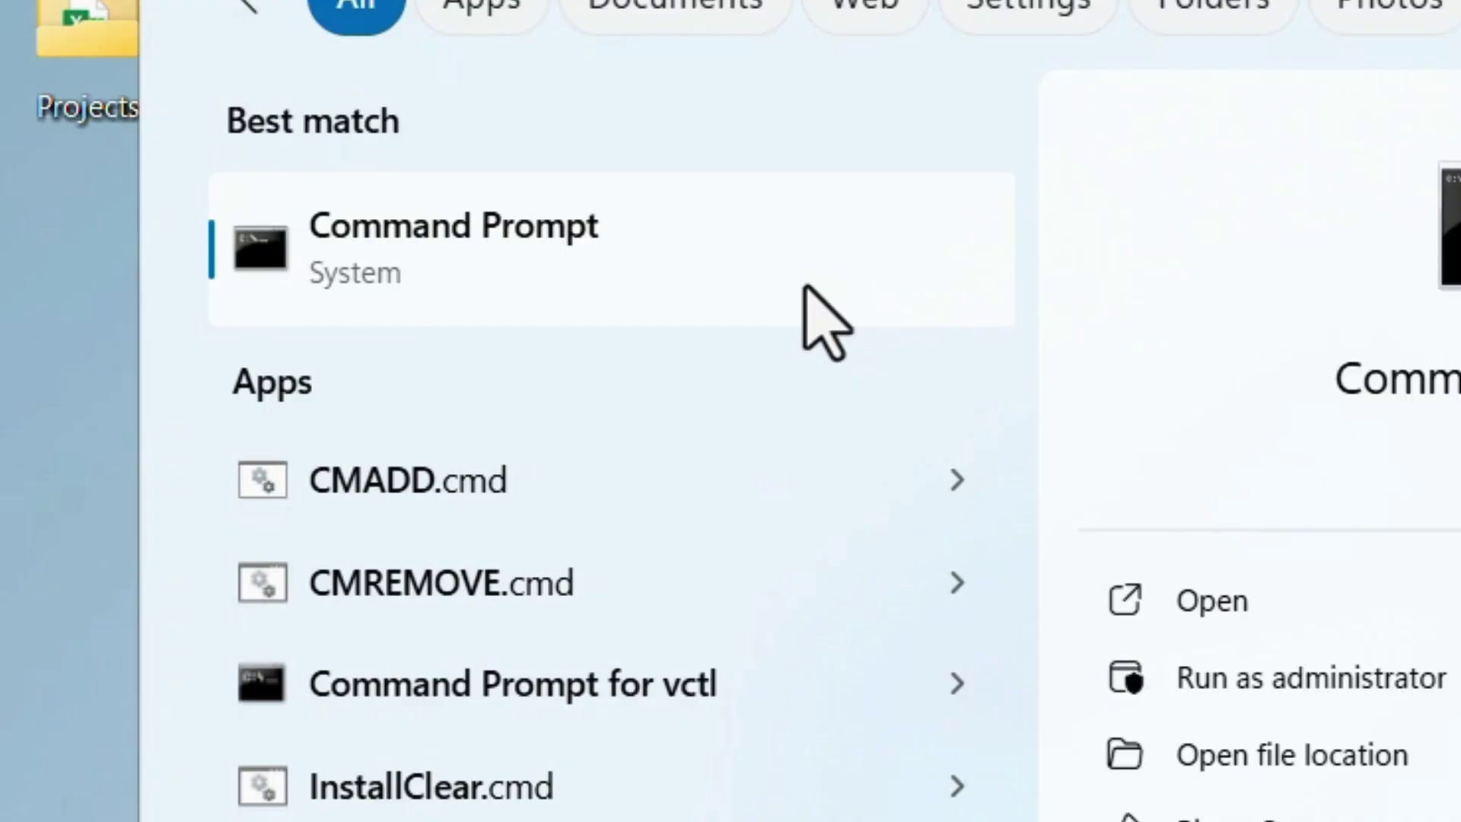
As administrator in Command Prompt, run 'netsh winsock reset' and 'netsh int ip reset'
{"action": "right_click", "coordinate": [805, 289]}
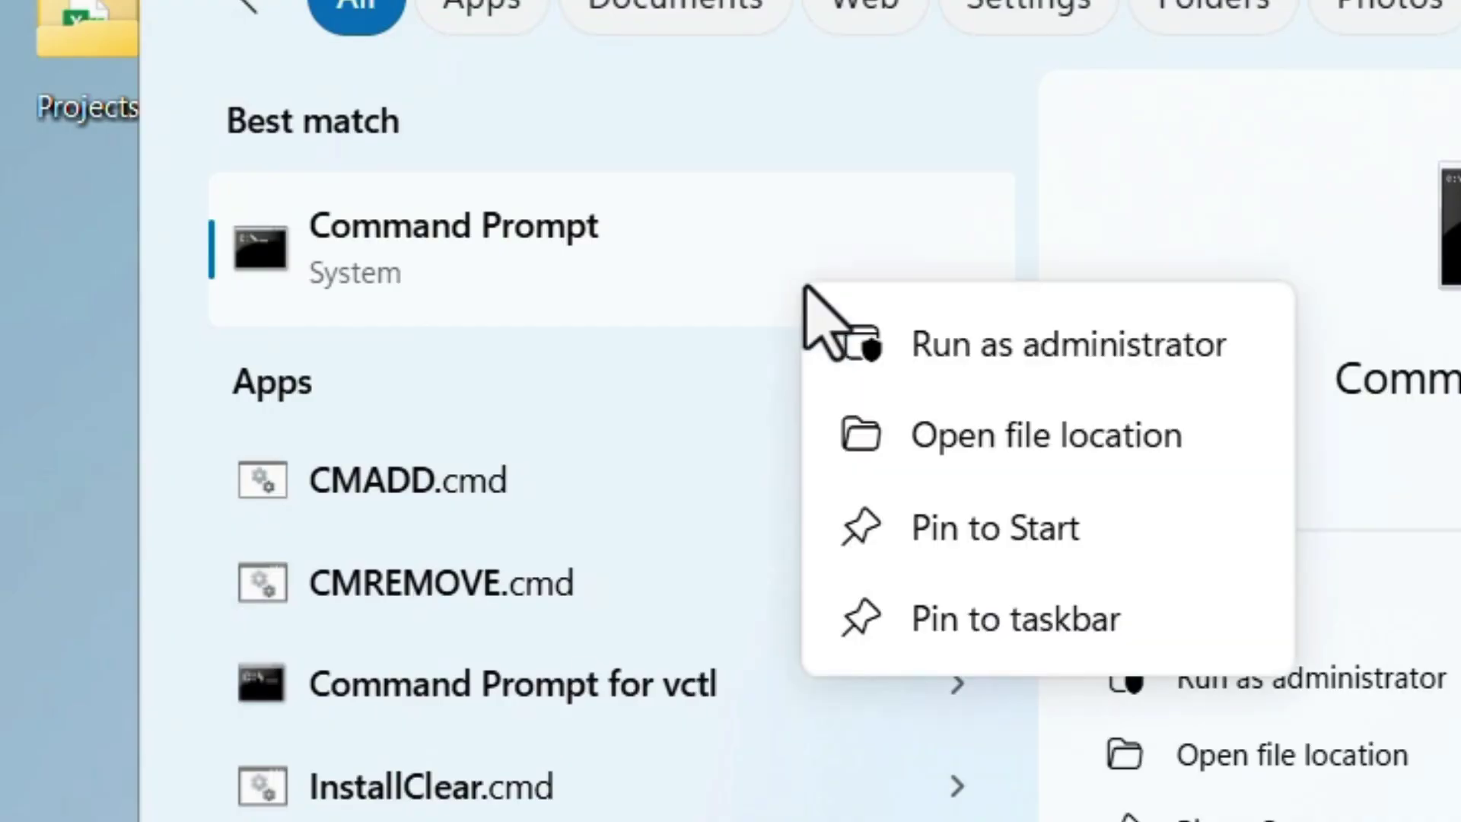
{"action": "left_click", "coordinate": [1024, 335]}
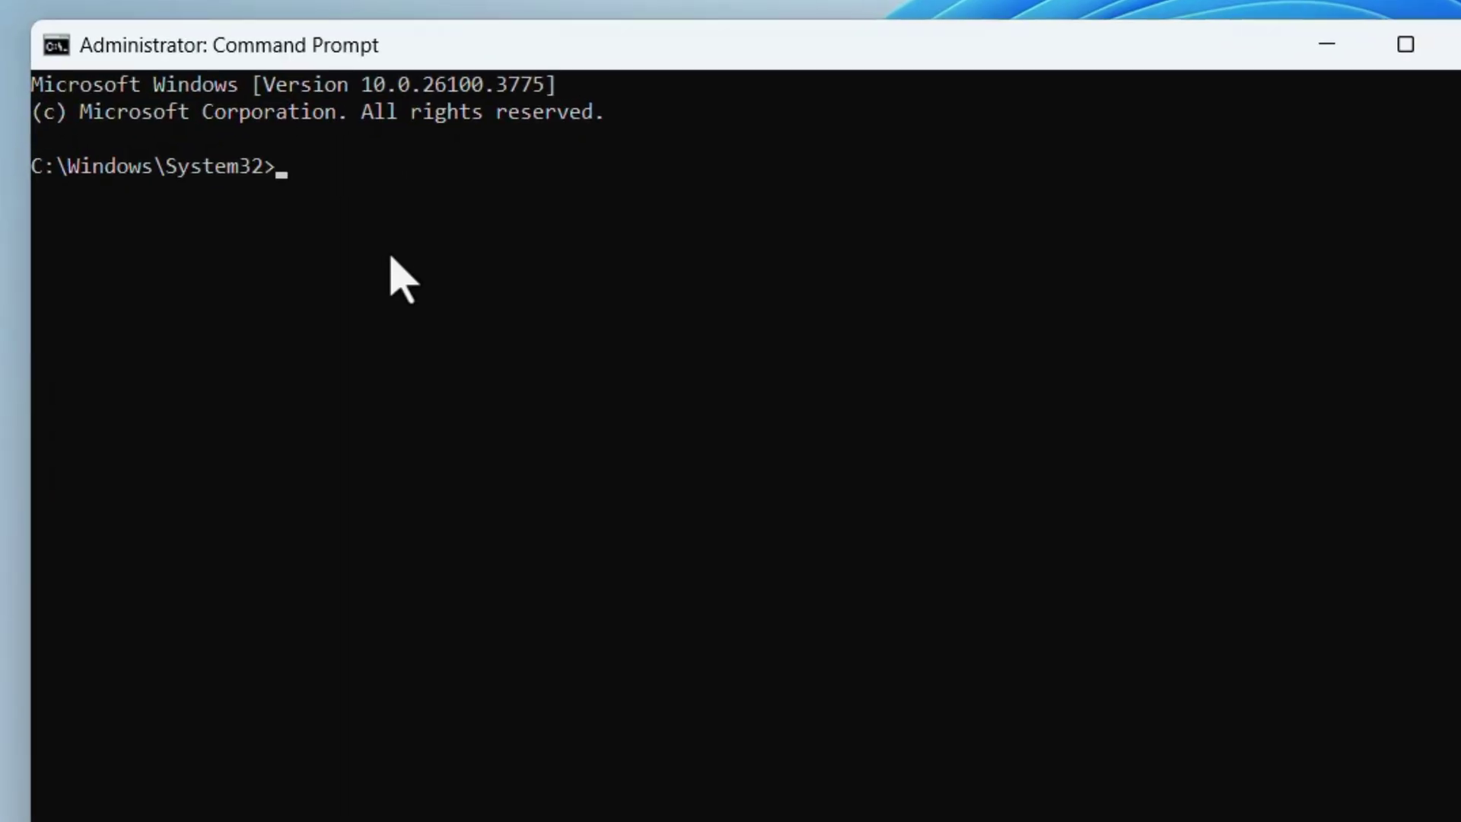
{"action": "type", "text": "ne"}
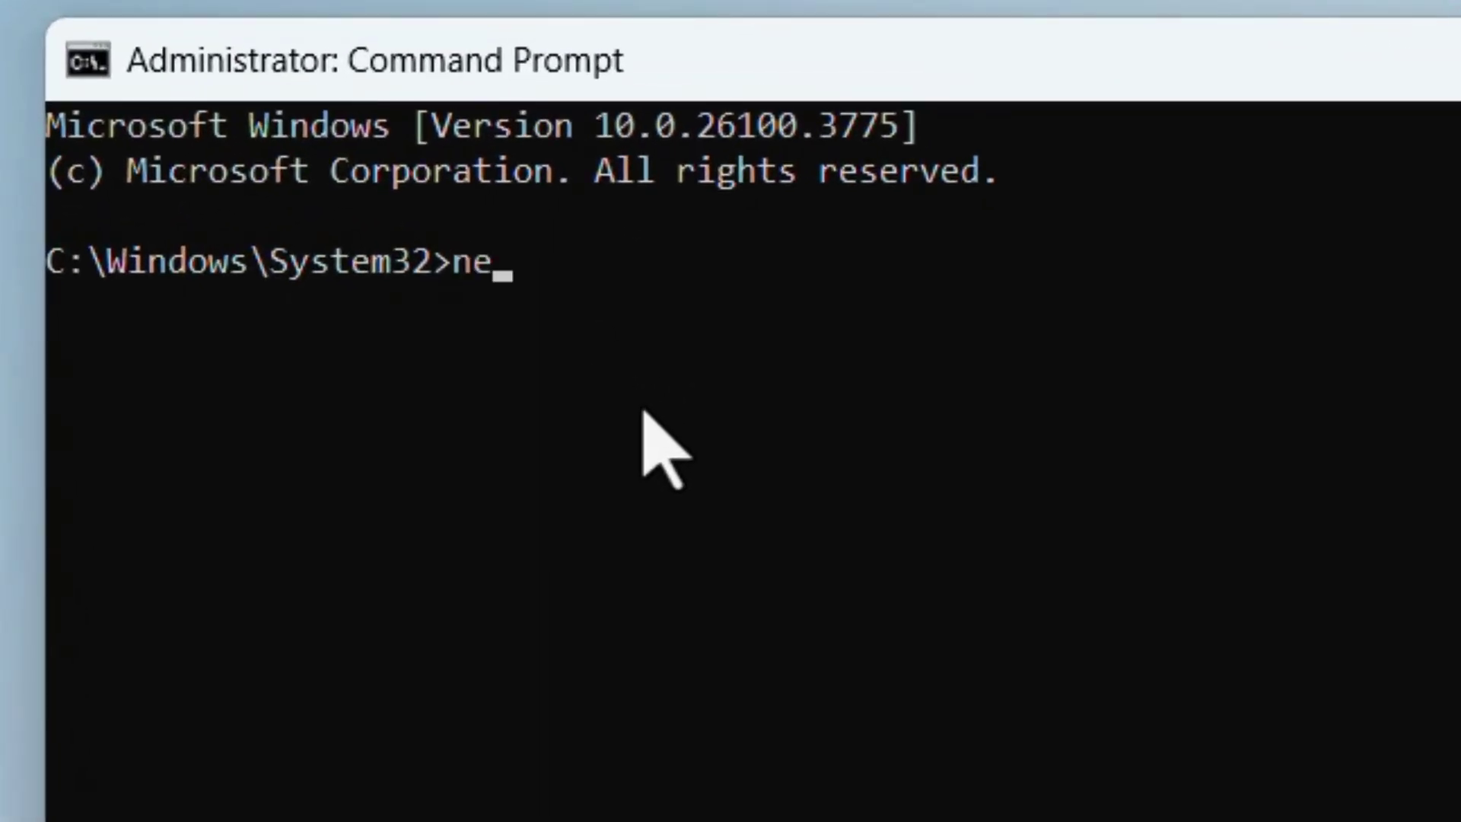
{"action": "type", "text": "tsh"}
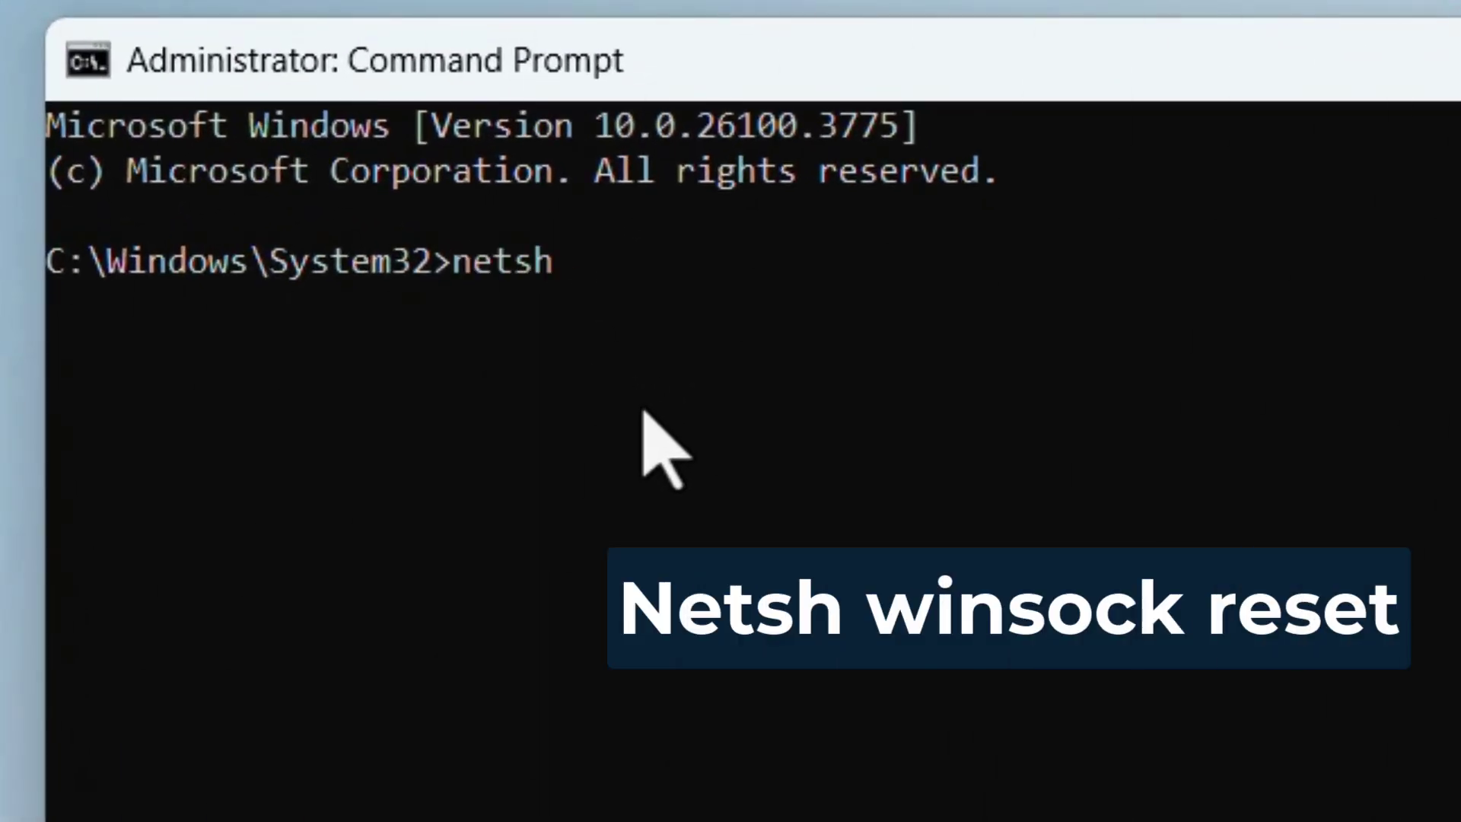
{"action": "type", "text": " winsock reset"}
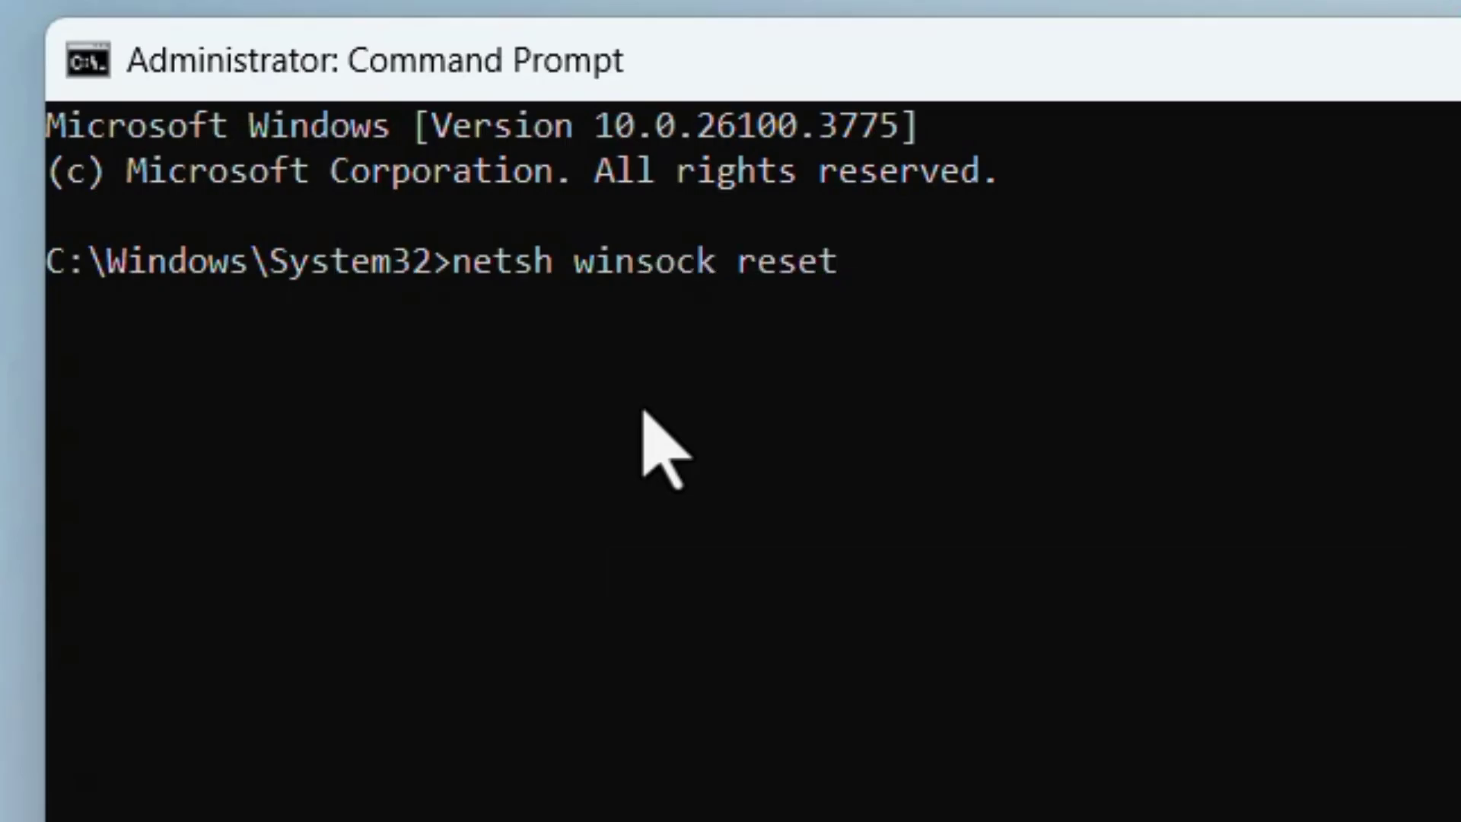
{"action": "key", "text": "Return"}
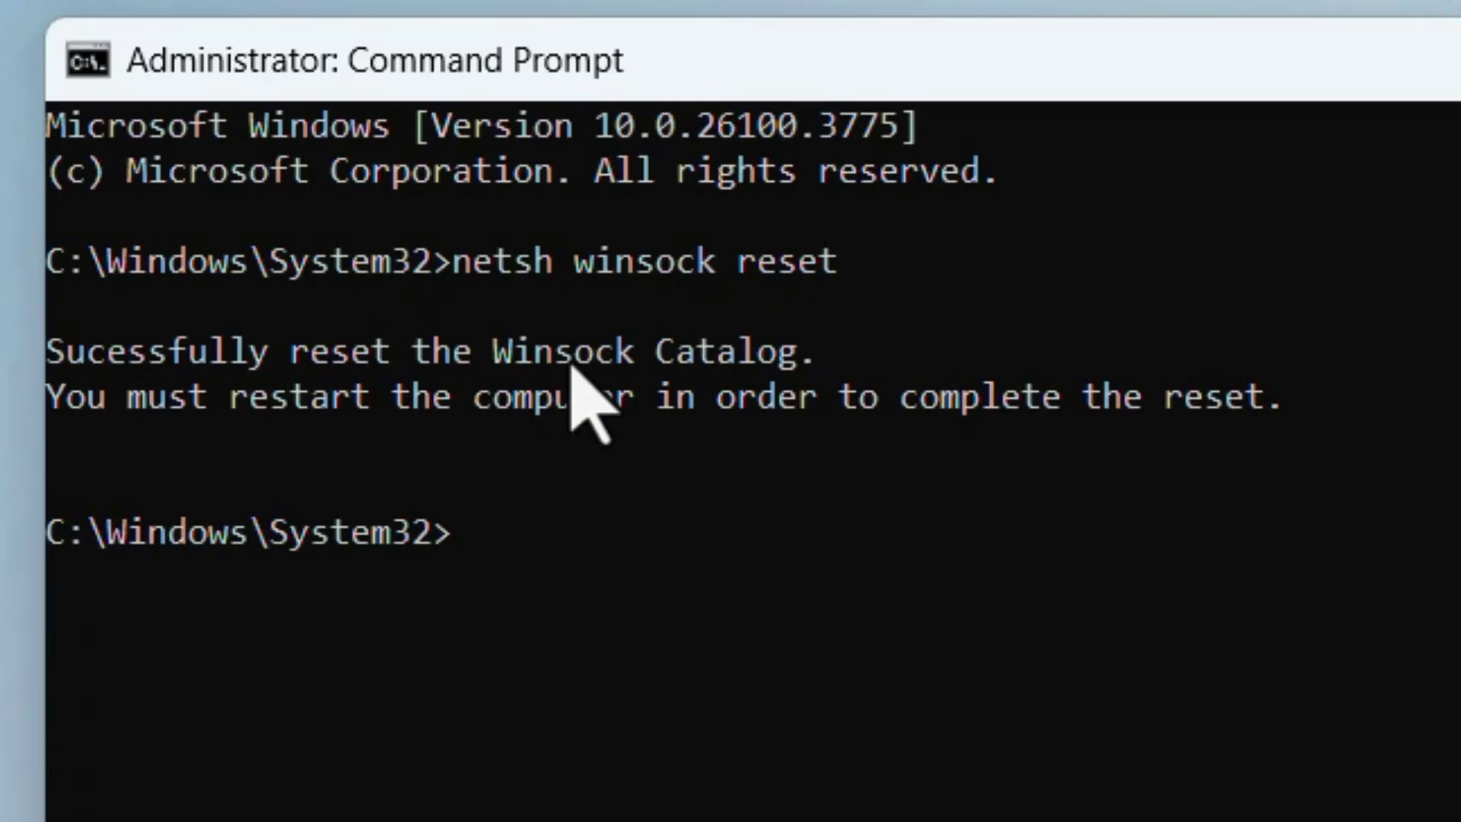
{"action": "type", "text": "n"}
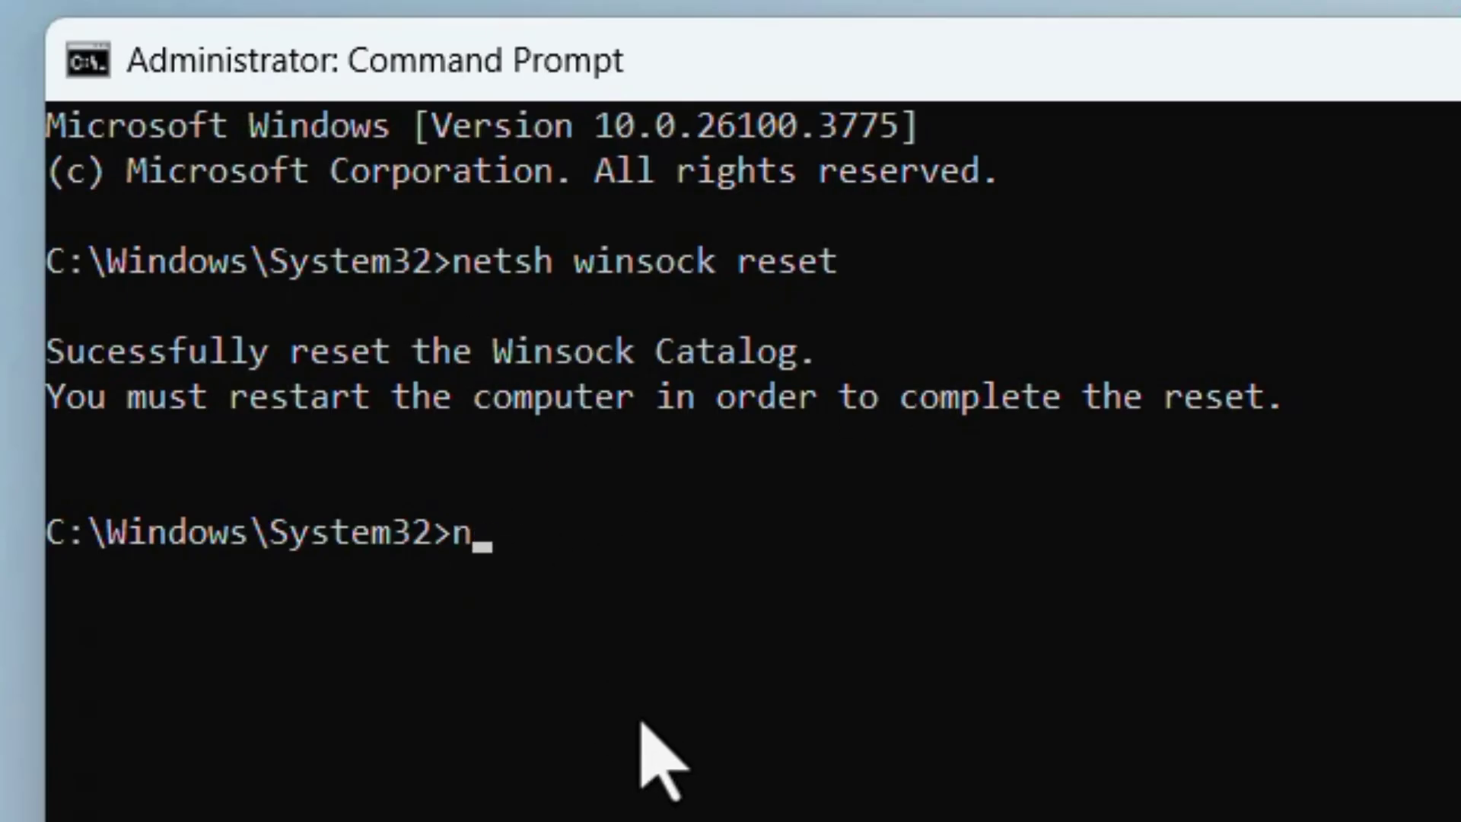
{"action": "type", "text": "etsh"}
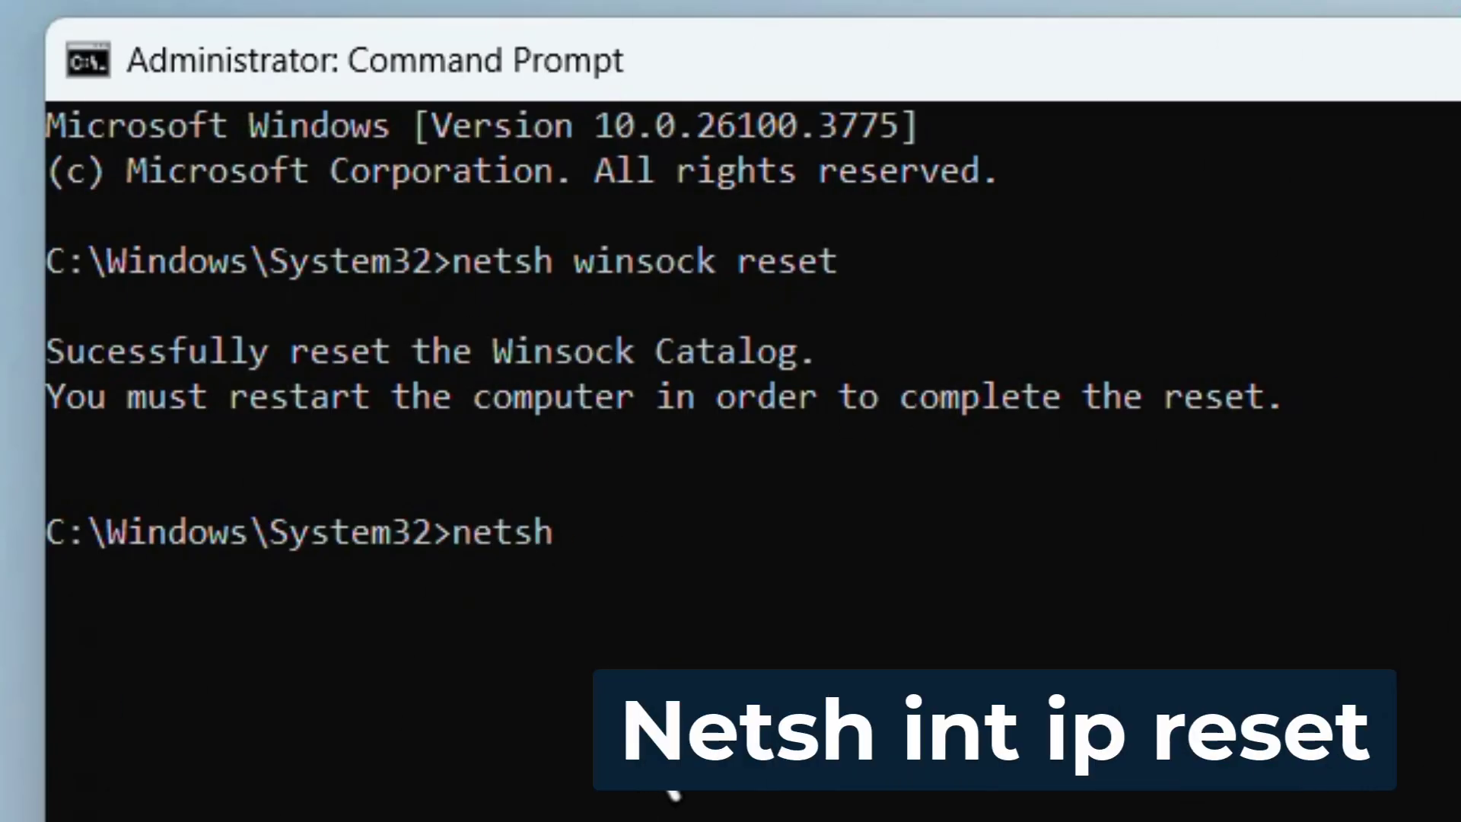
{"action": "type", "text": " int ip"}
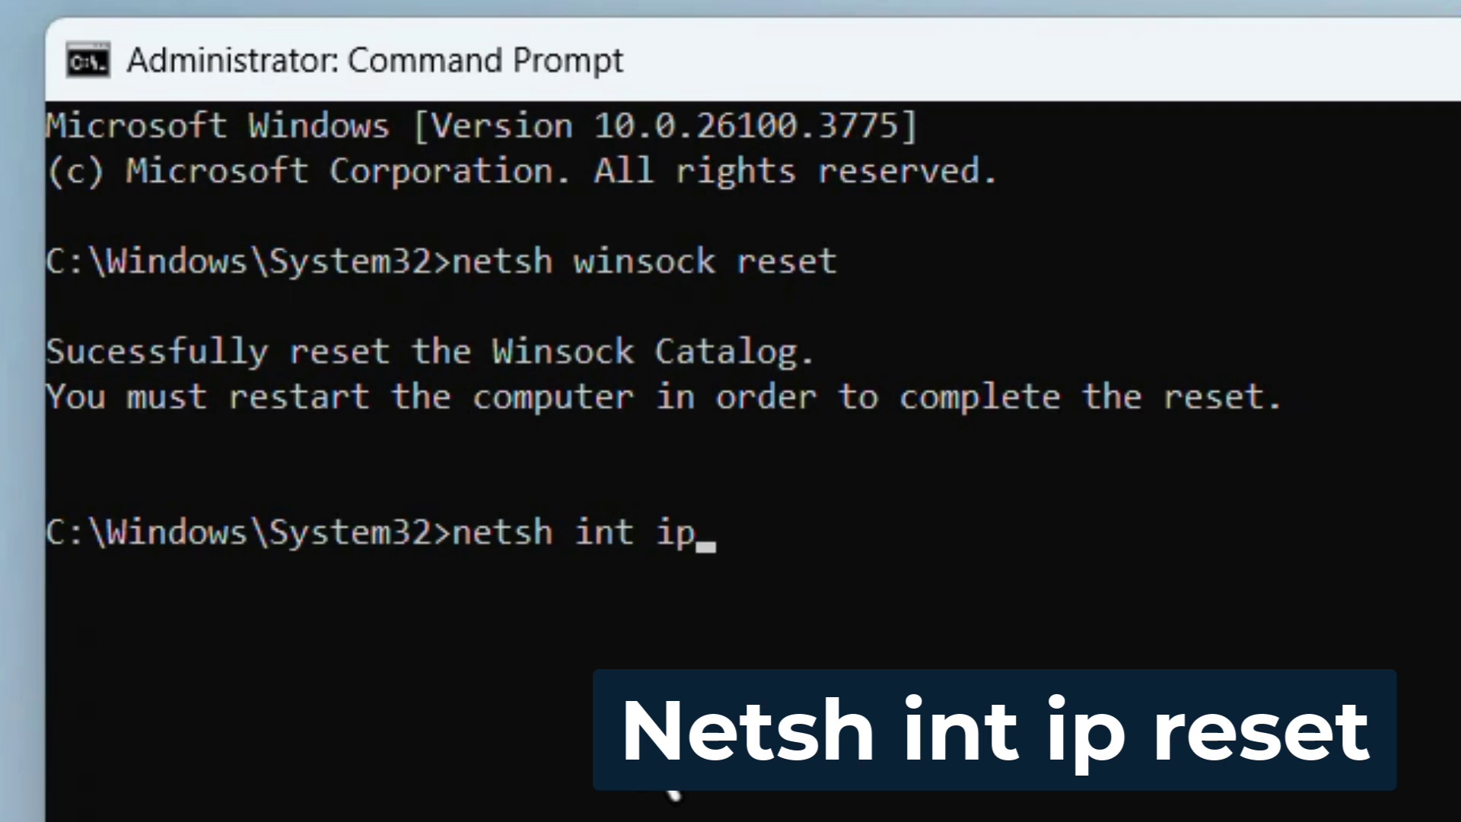
{"action": "type", "text": " reset"}
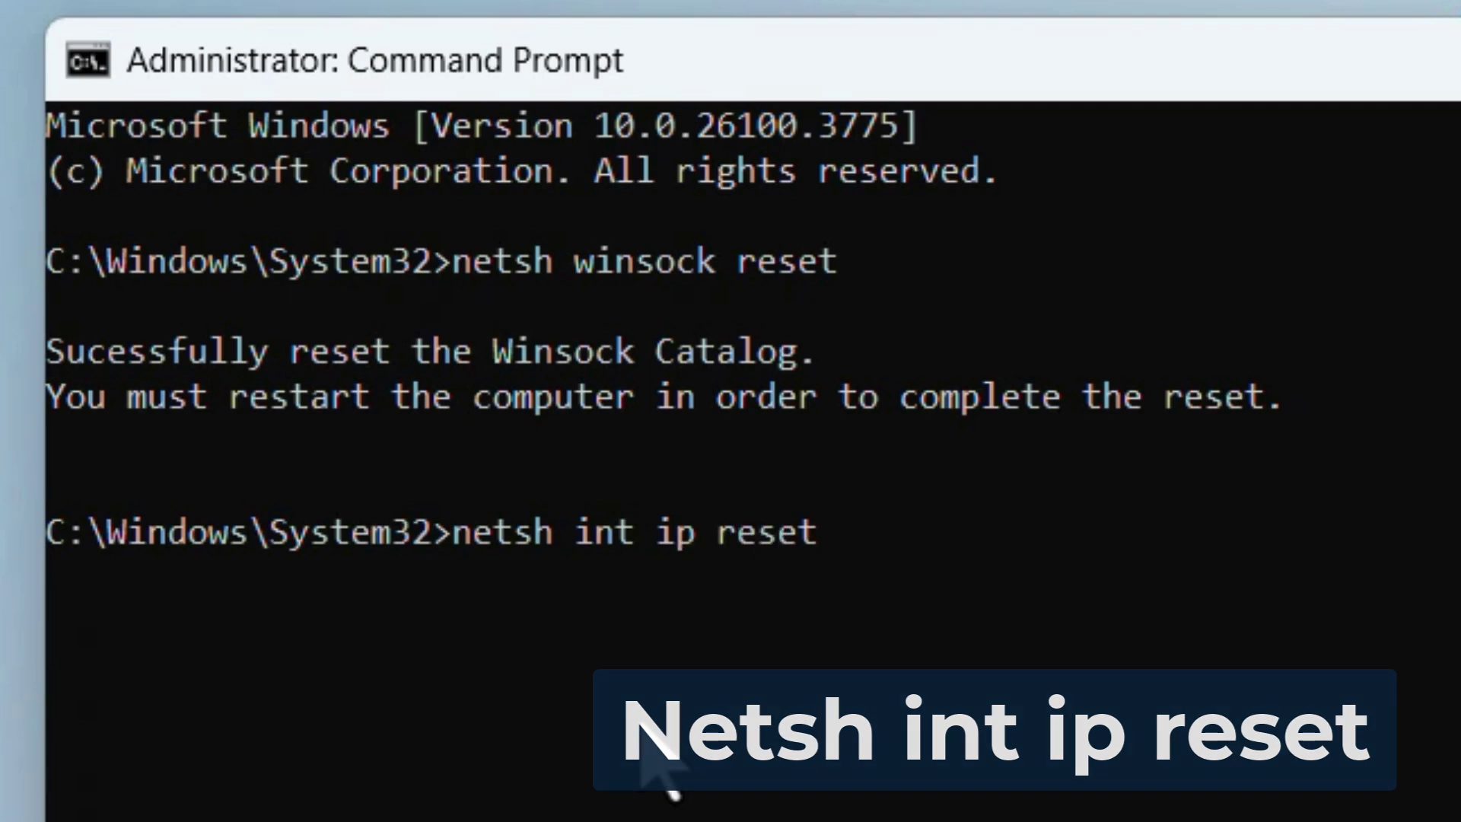
{"action": "key", "text": "Return"}
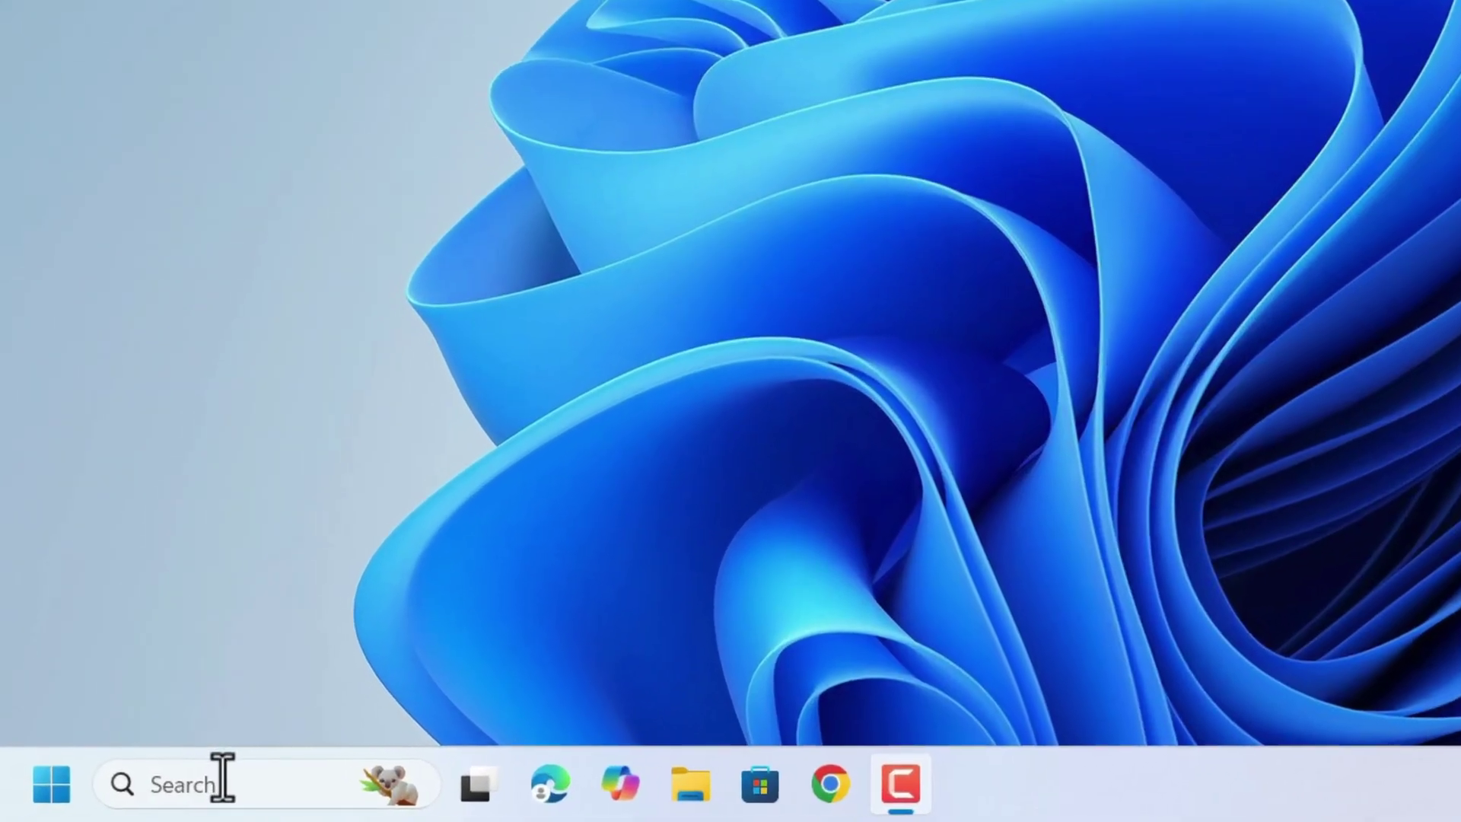
Go to Settings > Network & internet > Advanced network settings > Network reset
{"action": "left_click", "coordinate": [222, 784]}
{"action": "type", "text": "sett"}
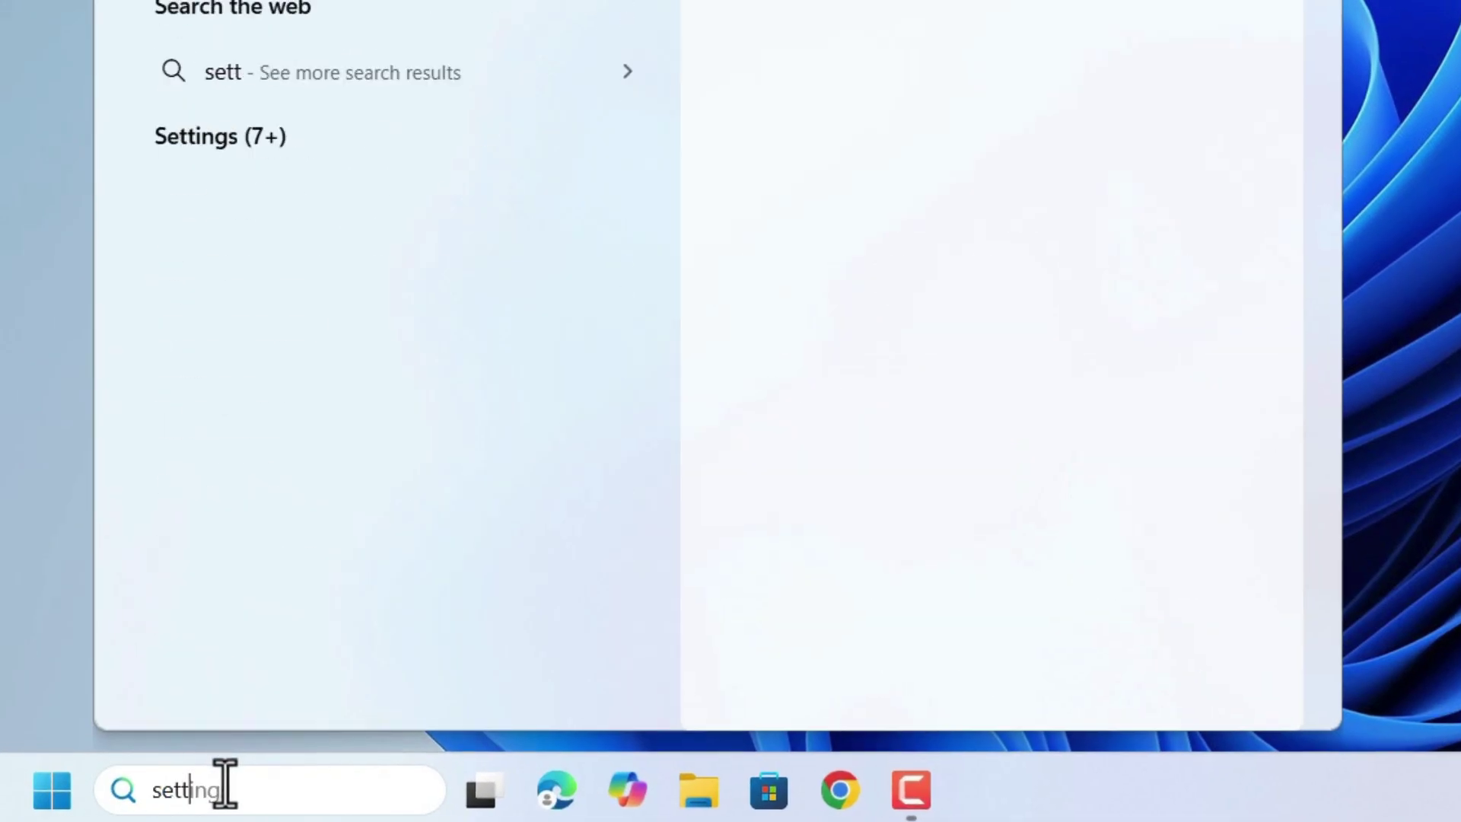
{"action": "left_click", "coordinate": [220, 15]}
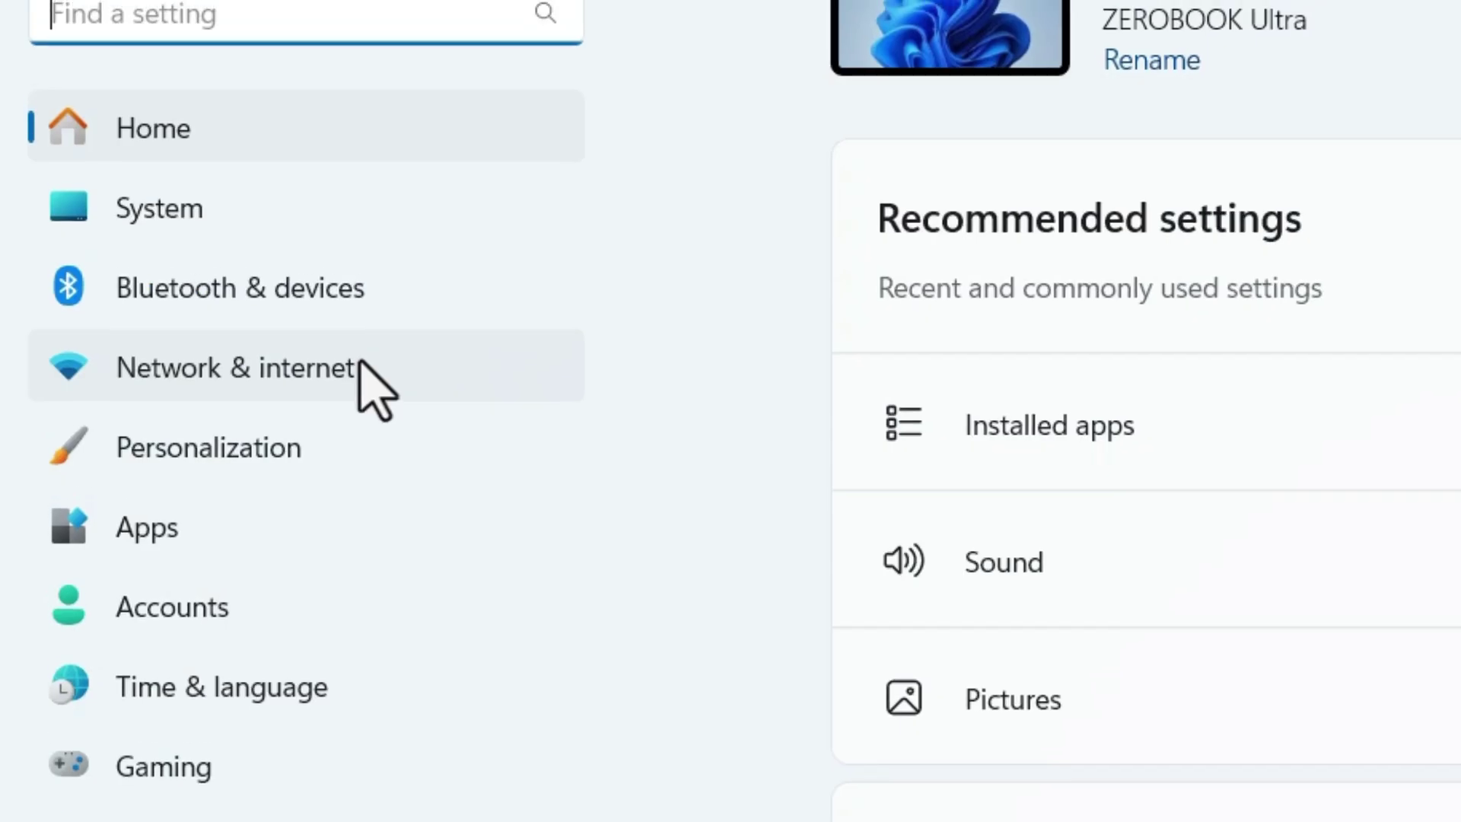
{"action": "left_click", "coordinate": [278, 367]}
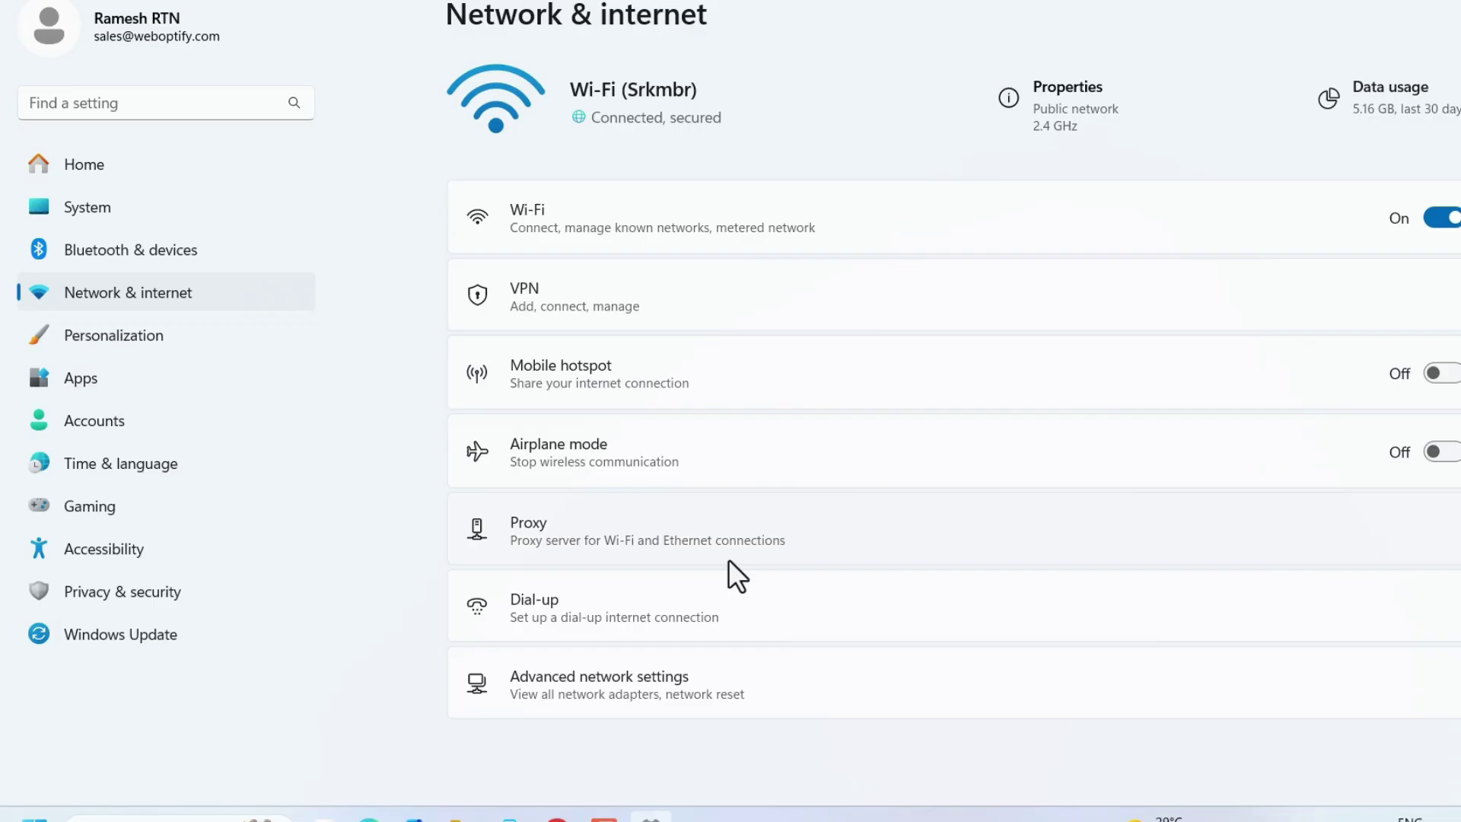
{"action": "left_click", "coordinate": [595, 691]}
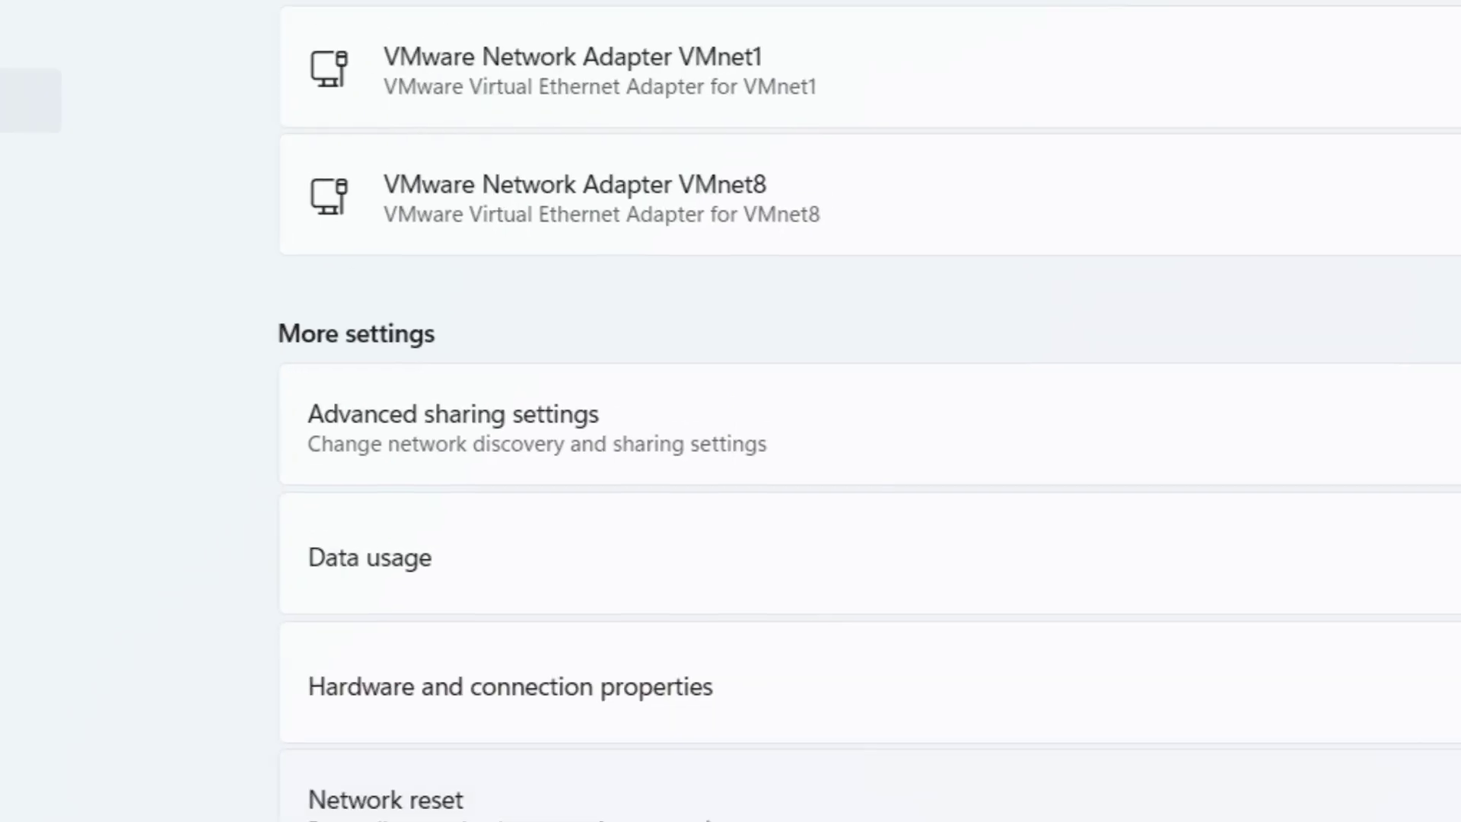
{"action": "left_click", "coordinate": [465, 746]}
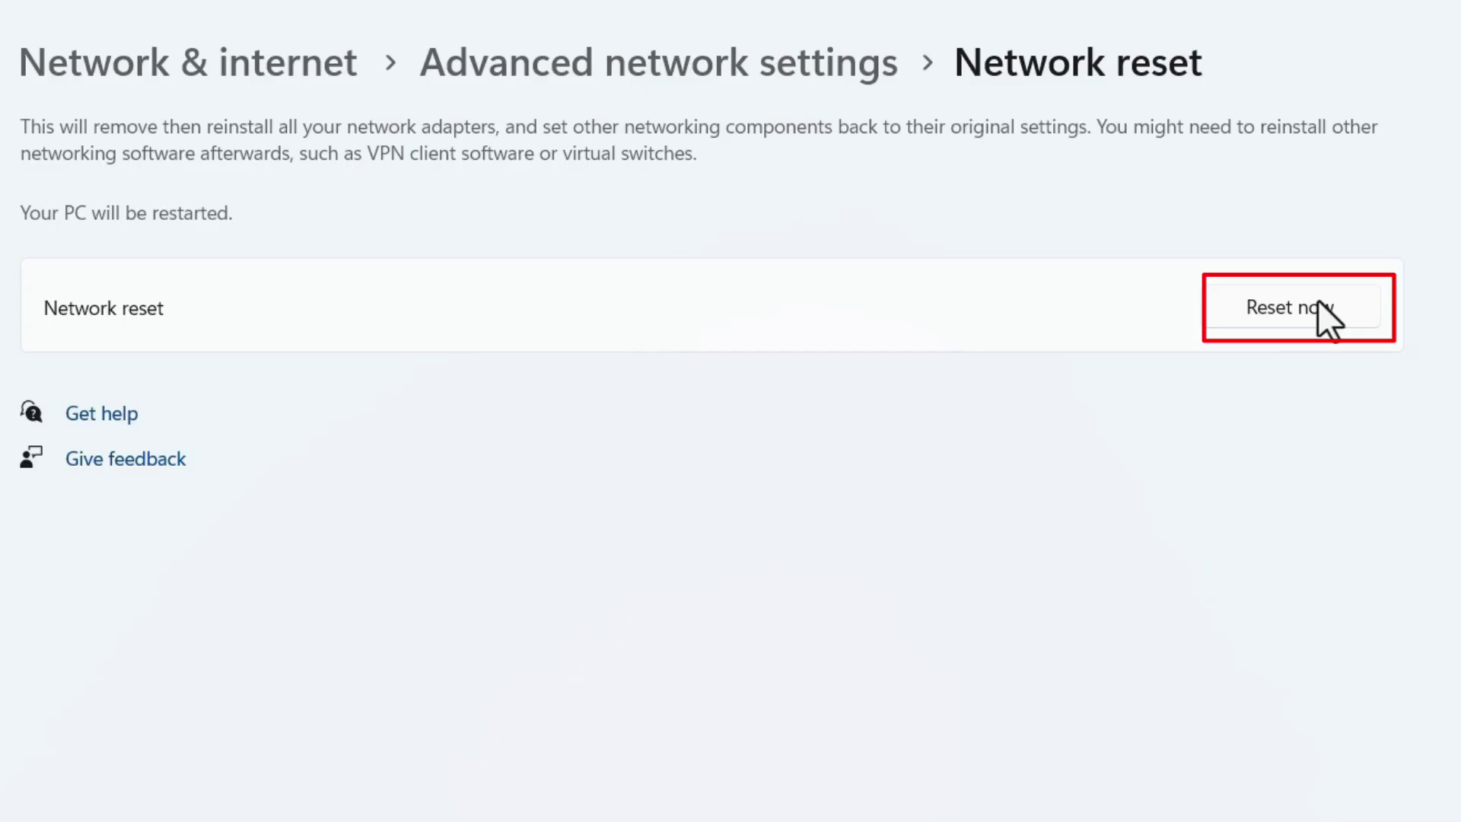
Choose Reset now to start resetting all network adapters
{"action": "left_click", "coordinate": [1318, 307]}
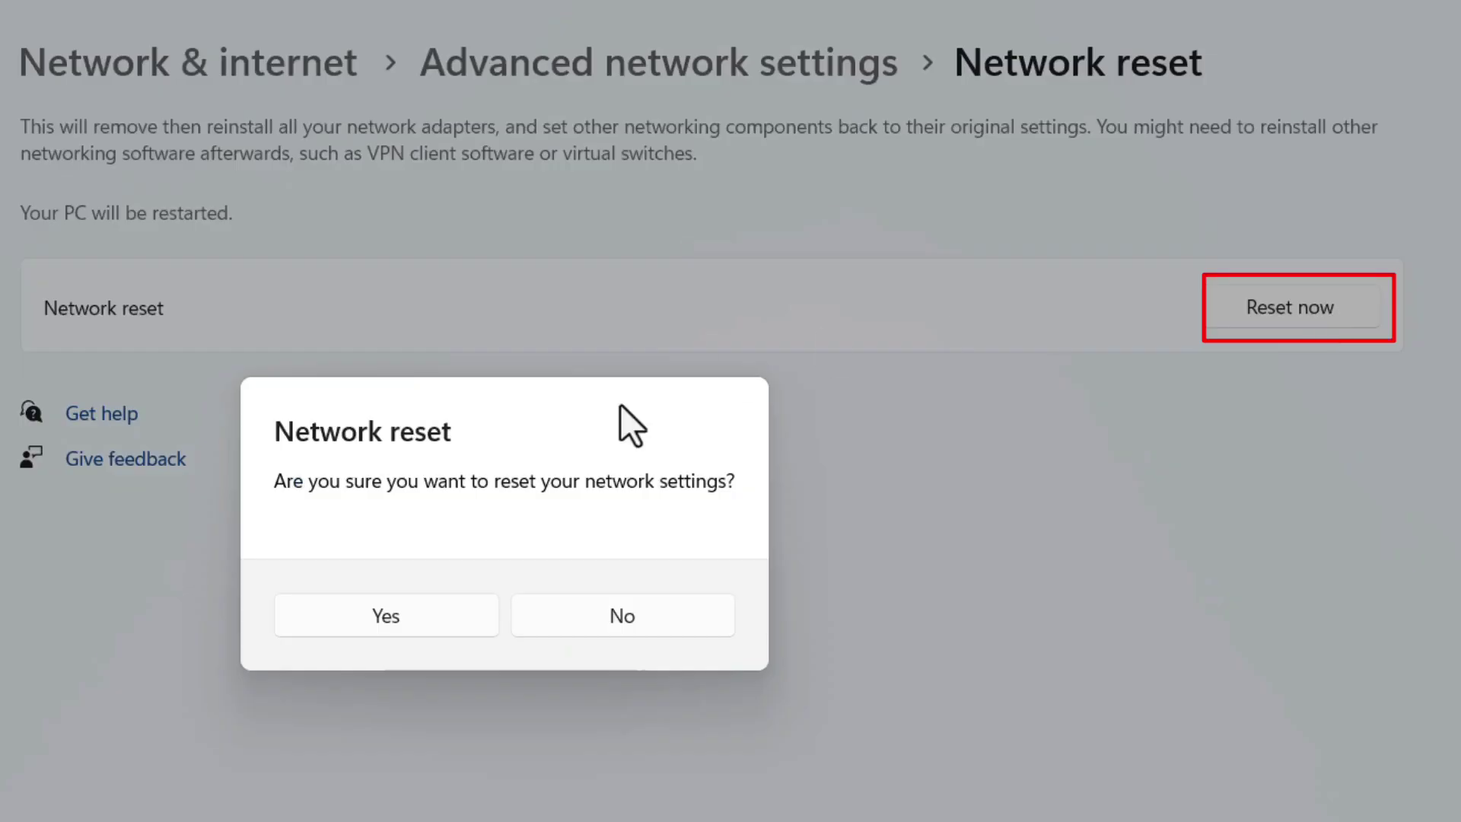